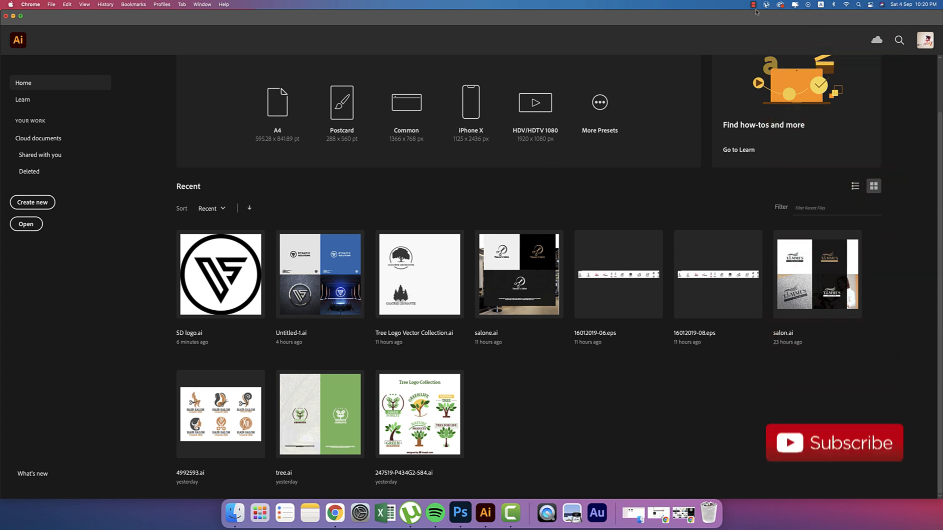
# Create a new 2000 x 2000 px document named SD logo in RGB Color mode
pyautogui.click(48, 215)
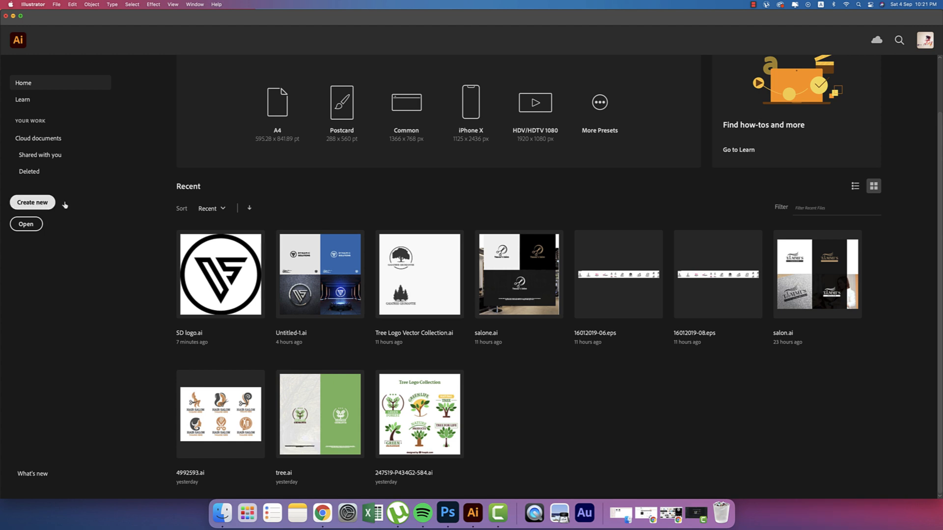
pyautogui.click(64, 204)
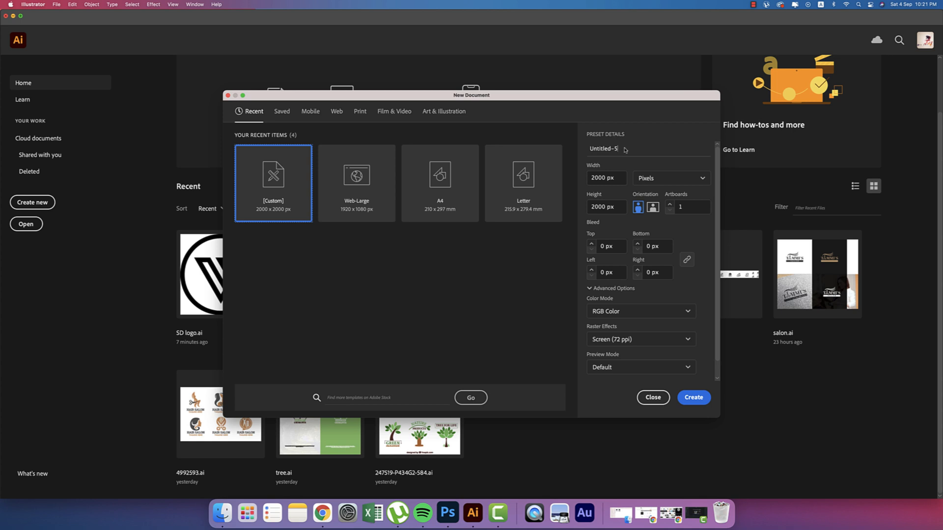
pyautogui.moveTo(626, 150); pyautogui.dragTo(580, 150)
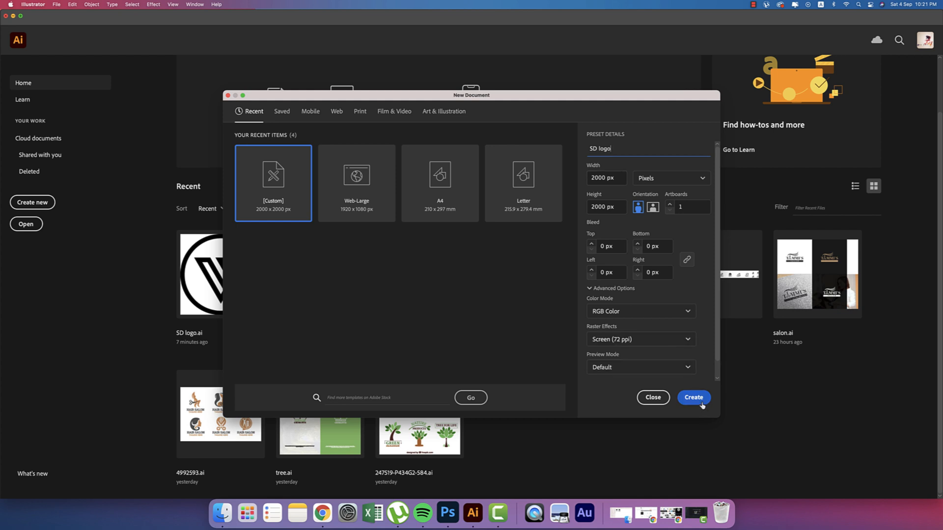
pyautogui.click(643, 313)
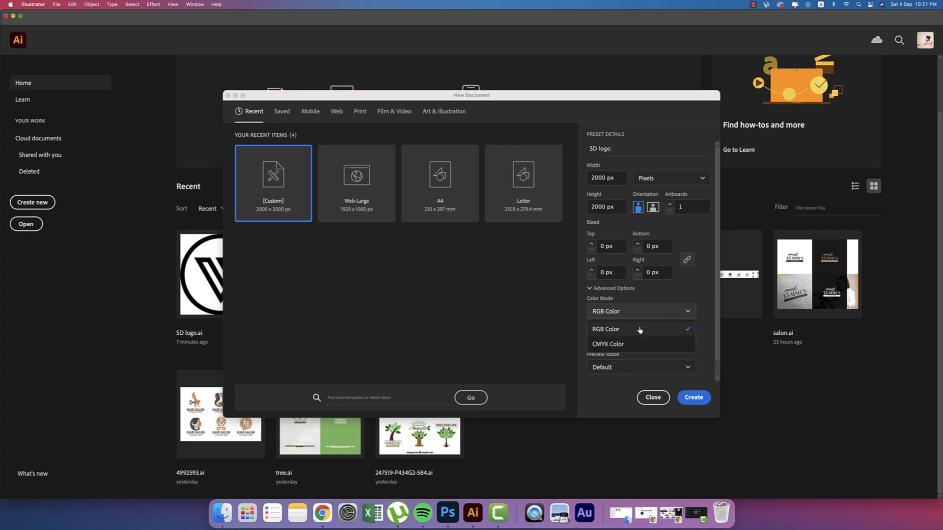
pyautogui.click(600, 330)
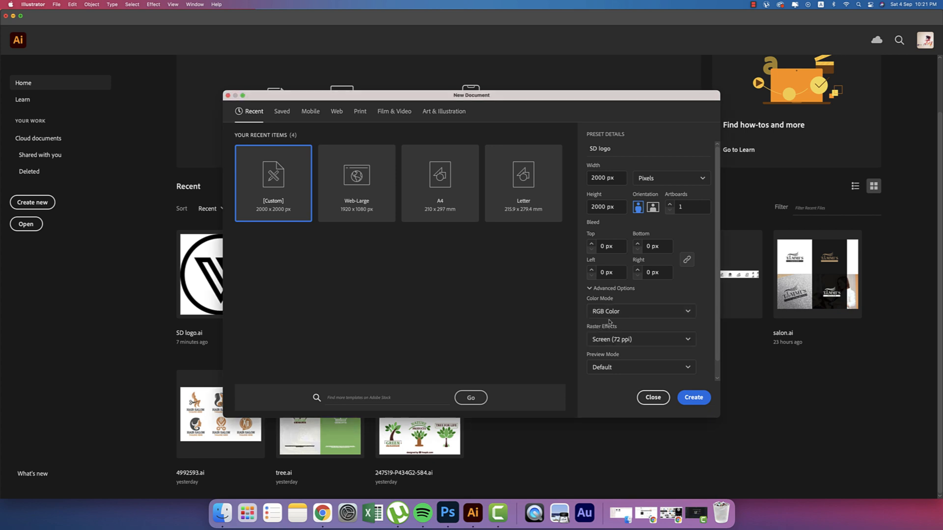
pyautogui.click(694, 398)
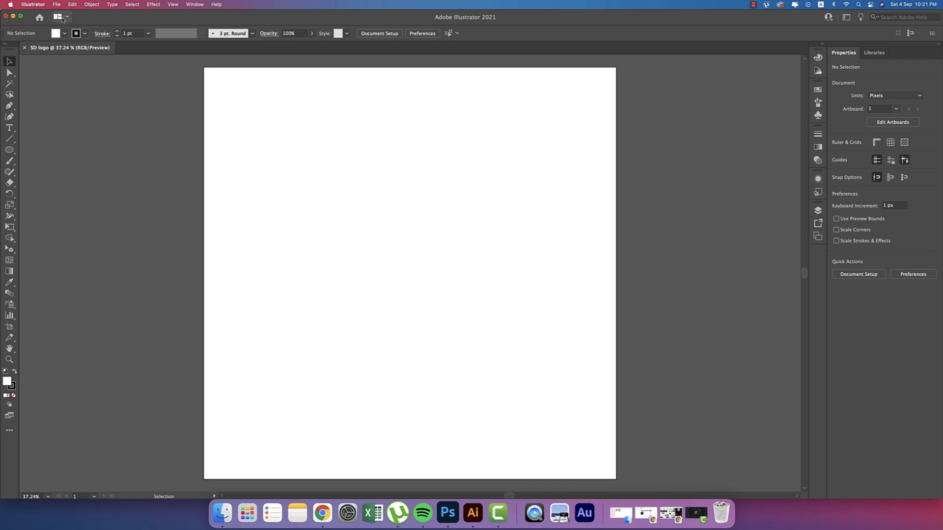
# Create a three-sided polygon with a 50 px radius near the artboard's upper edge
pyautogui.click(10, 152)
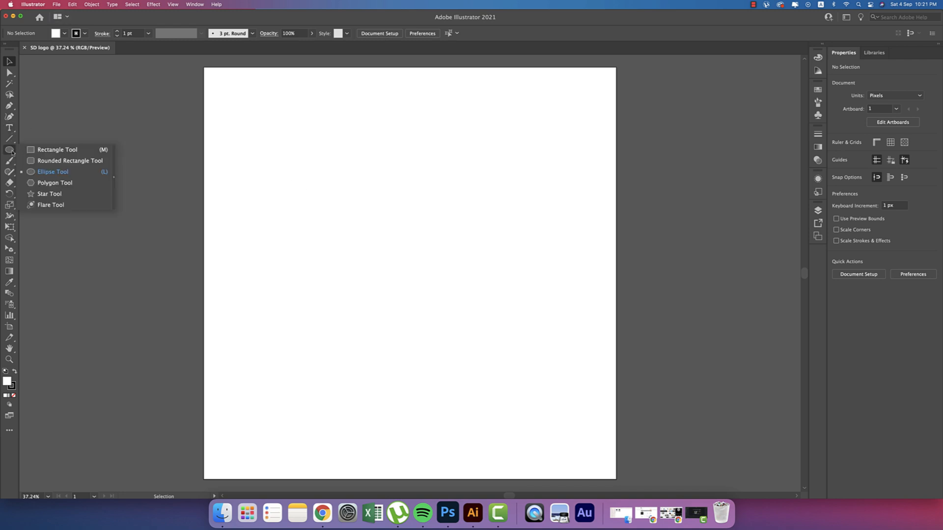
pyautogui.click(62, 182)
pyautogui.click(320, 144)
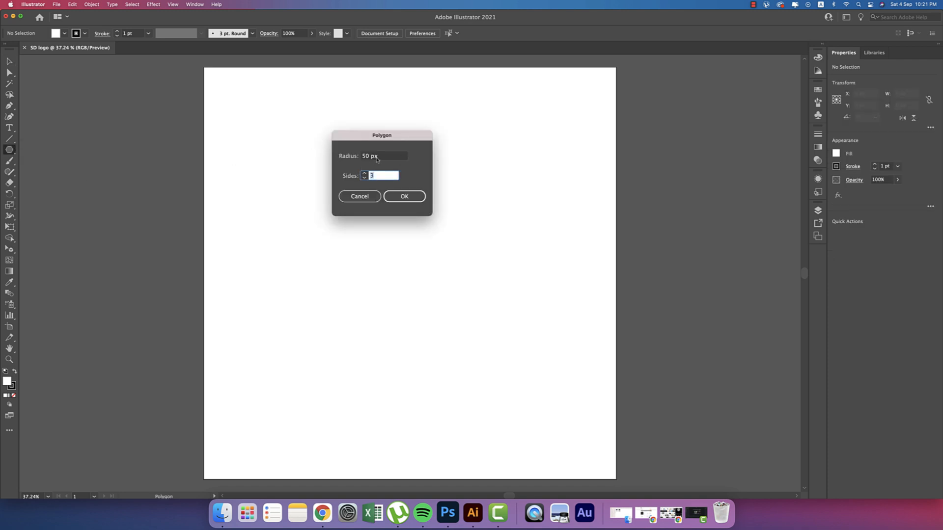
pyautogui.click(404, 196)
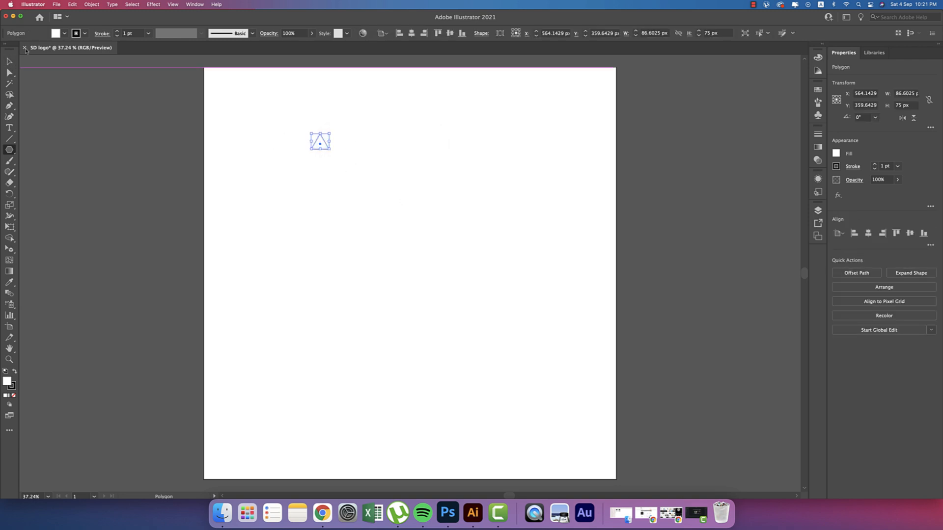
# Set the triangle's fill to none and deselect it
pyautogui.click(64, 34)
pyautogui.click(8, 49)
pyautogui.click(86, 18)
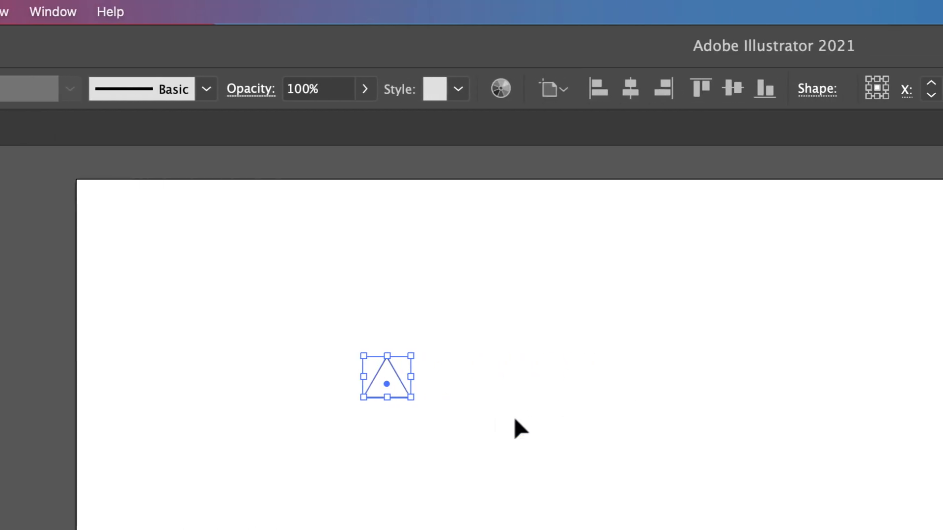
pyautogui.click(514, 419)
pyautogui.moveTo(314, 304); pyautogui.dragTo(597, 529)
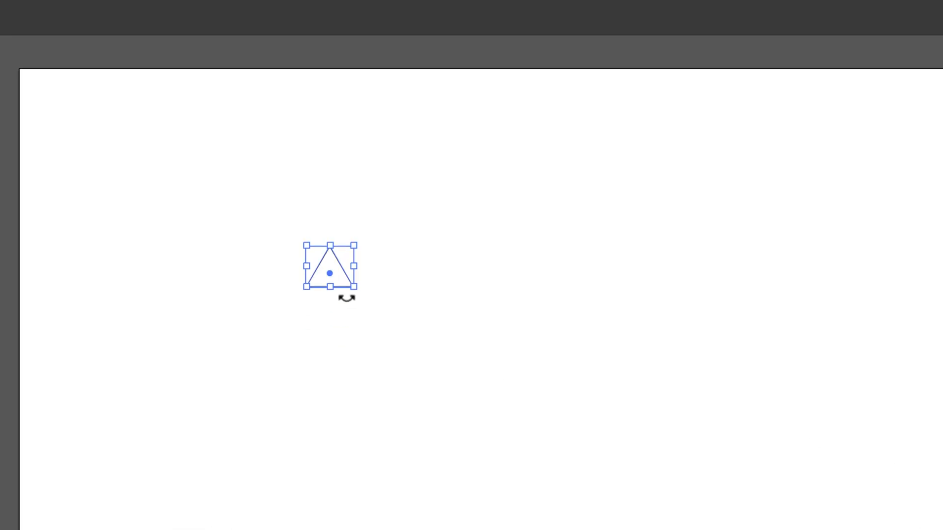
pyautogui.click(685, 384)
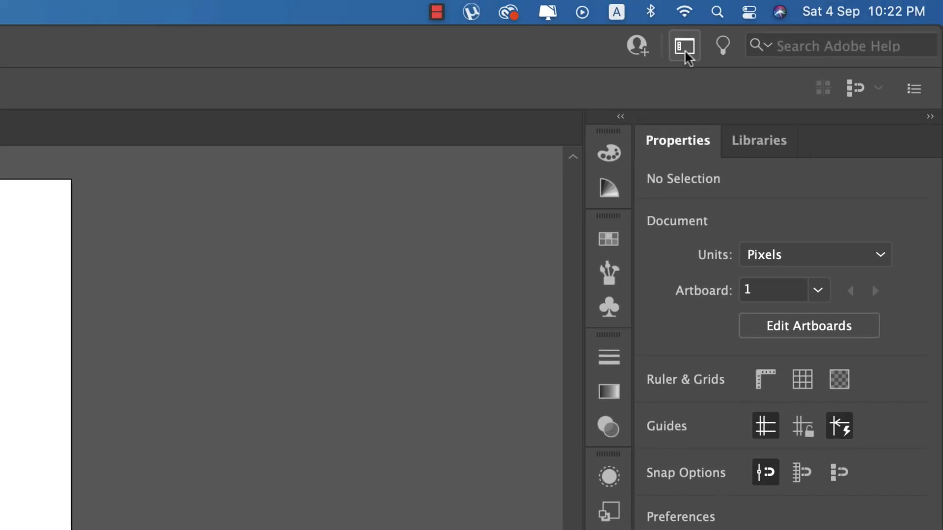
# Check the Essentials Classic workspace choice and the view's smart guide and snapping options
pyautogui.click(684, 47)
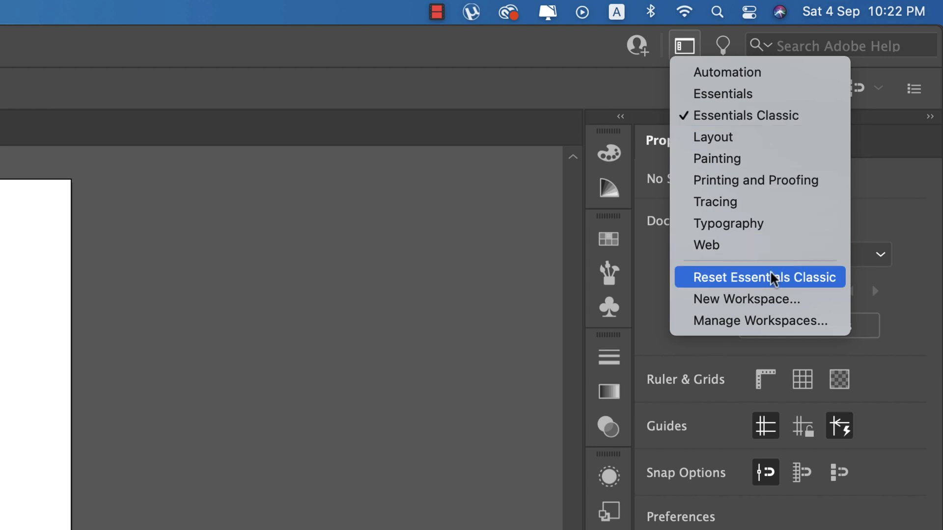
pyautogui.click(438, 337)
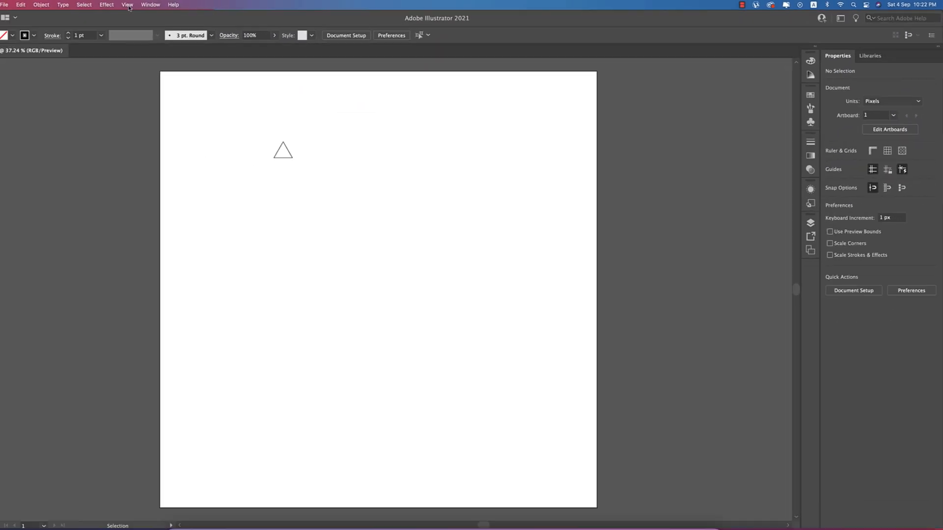
pyautogui.click(177, 5)
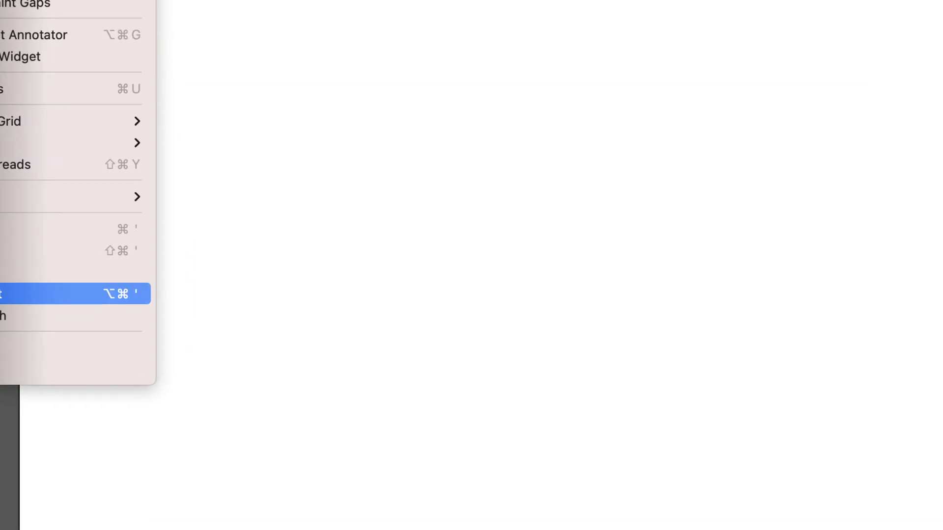
pyautogui.click(644, 239)
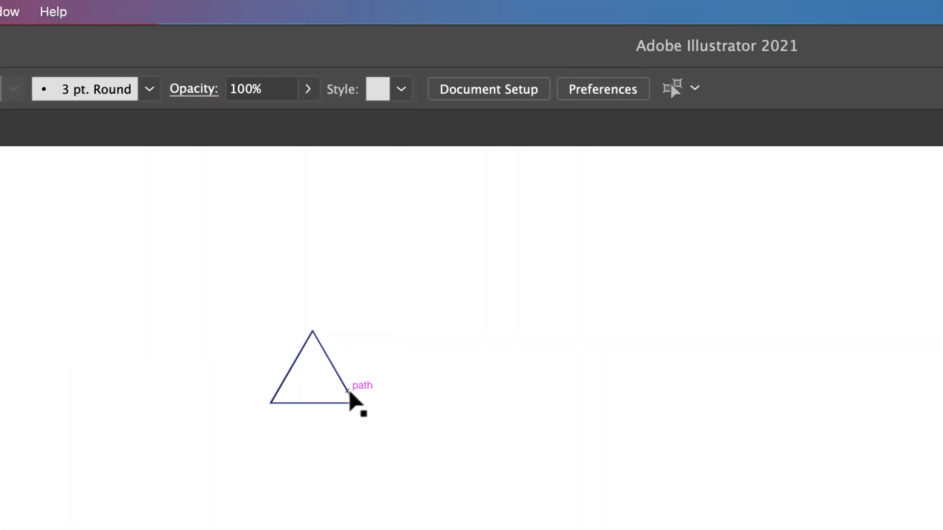
# Copy the triangle edge to edge on its right and repeat the duplication to form a horizontal row of 16 triangles
pyautogui.moveTo(352, 394); pyautogui.dragTo(433, 391)
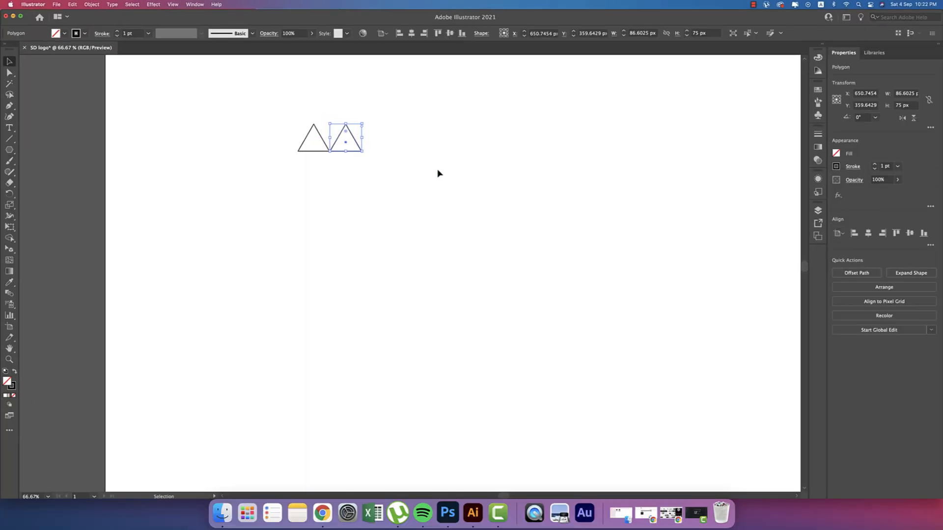
pyautogui.scroll(-2, 429, 181)
pyautogui.press('a')
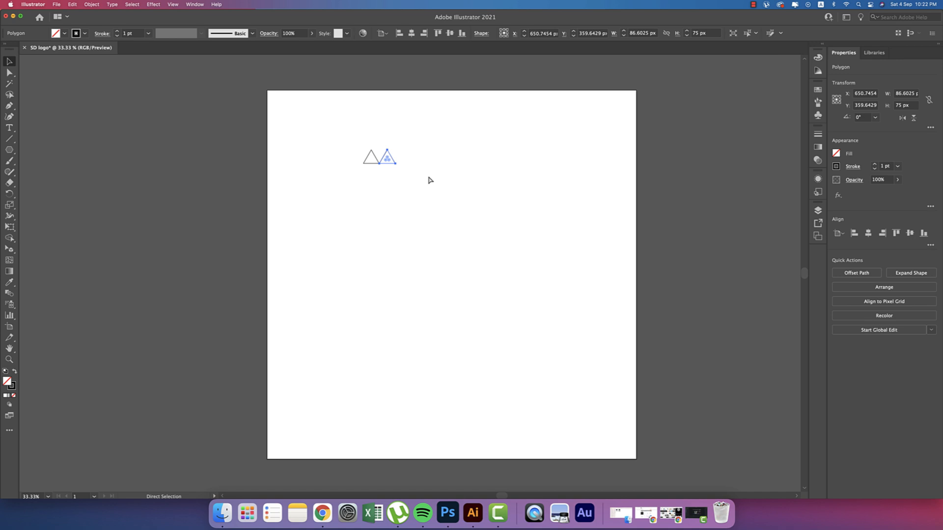
pyautogui.press('super+d')
pyautogui.press('super+d')
pyautogui.press('super+d')
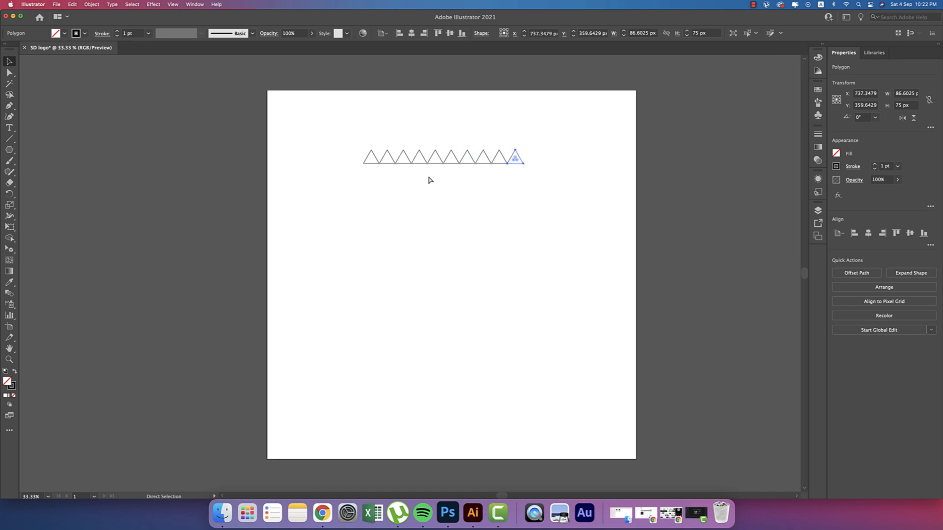
pyautogui.press('super+d')
pyautogui.press('super+d')
pyautogui.press('super+d')
# Copy the whole row 43.3 px to the left and flip the copy vertically to fill the gaps between triangles
pyautogui.press('v')
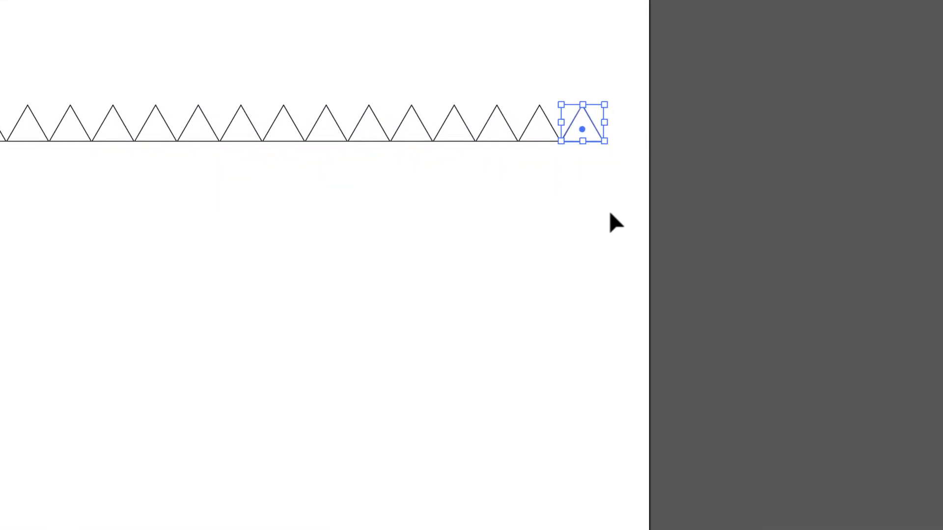
pyautogui.moveTo(640, 180); pyautogui.dragTo(390, 175)
pyautogui.moveTo(1, 185); pyautogui.dragTo(1, 123)
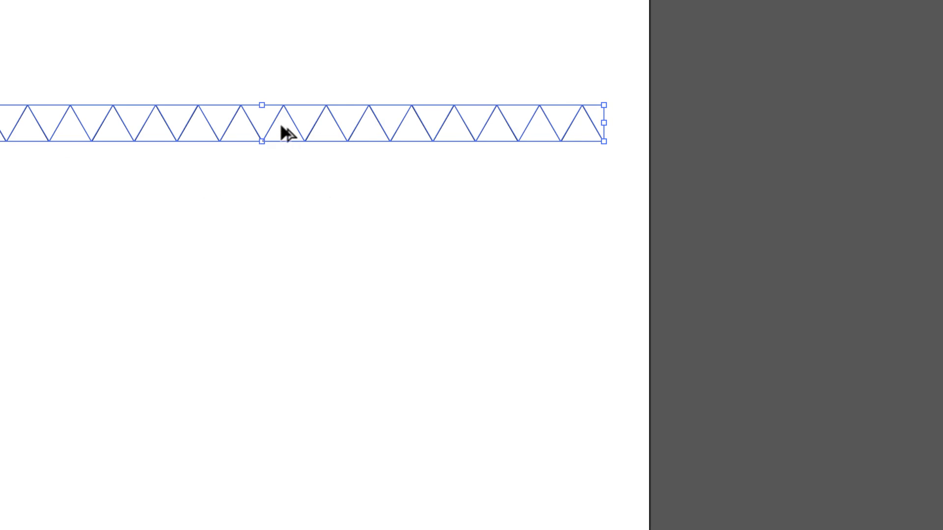
pyautogui.moveTo(274, 122); pyautogui.dragTo(252, 123)
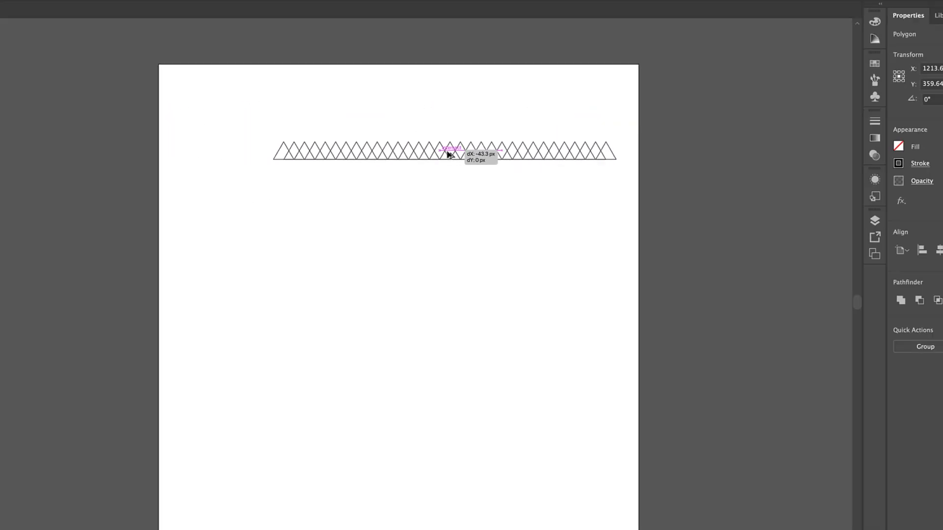
pyautogui.moveTo(448, 155); pyautogui.dragTo(449, 154)
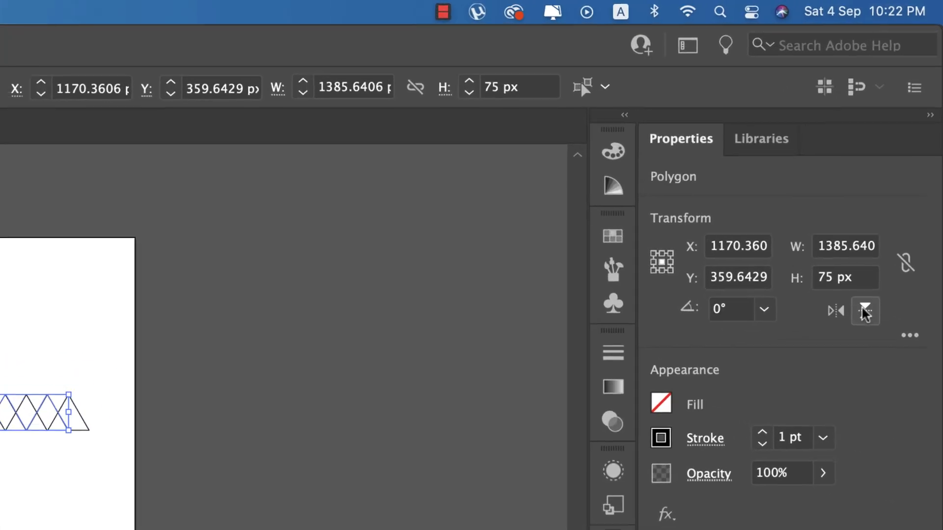
pyautogui.click(865, 312)
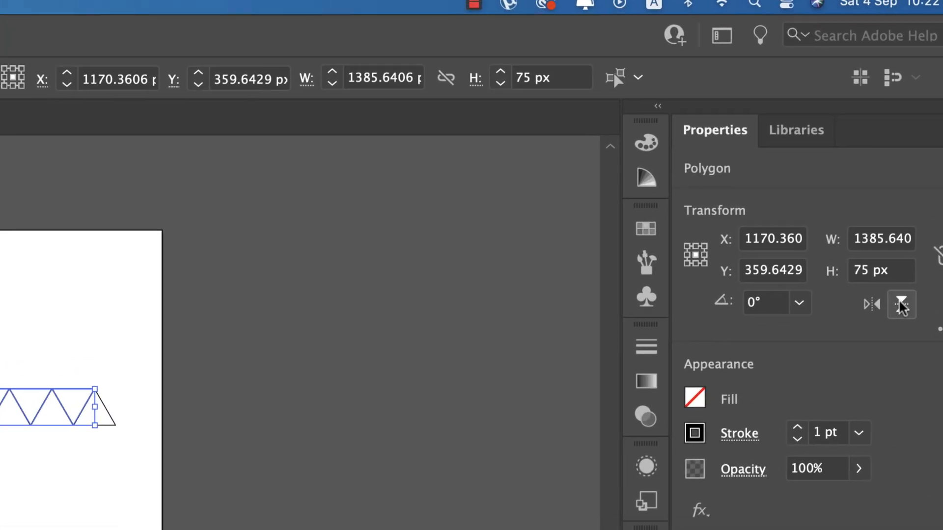
pyautogui.click(794, 294)
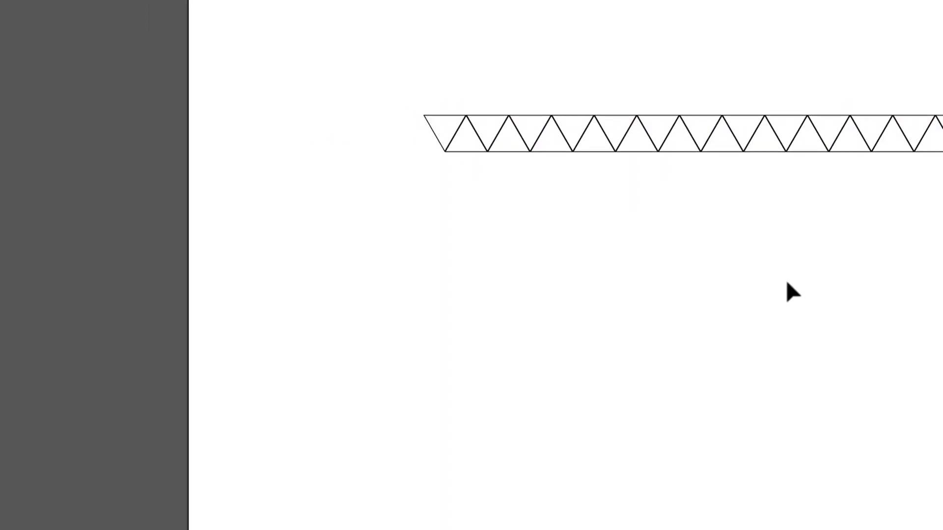
# Copy the complete triangle band directly below itself and flip the copy vertically so the pattern mirrors the upper band
pyautogui.moveTo(274, 23); pyautogui.dragTo(942, 322)
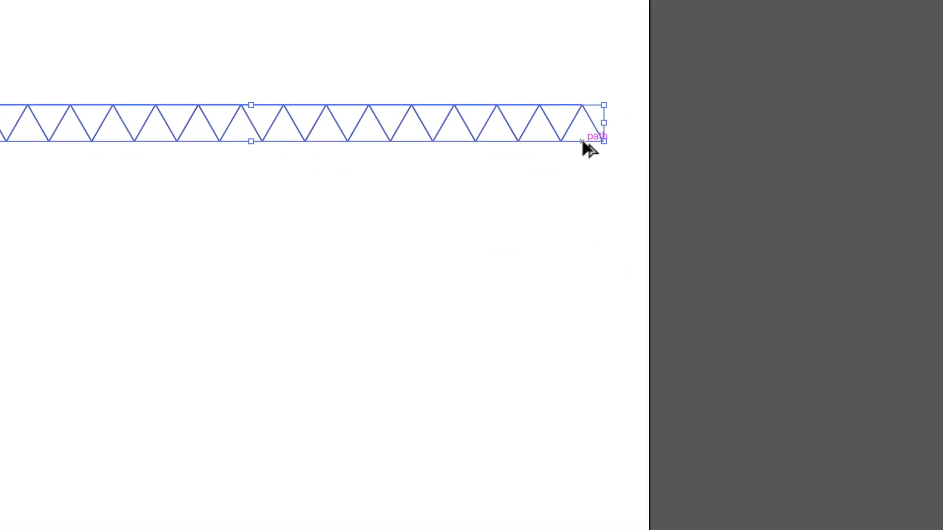
pyautogui.moveTo(583, 143); pyautogui.dragTo(589, 186)
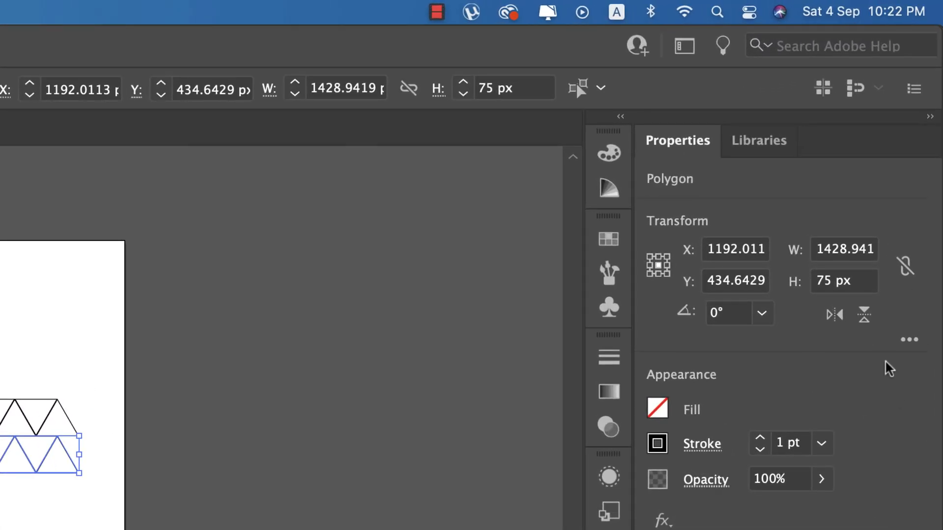
pyautogui.click(879, 252)
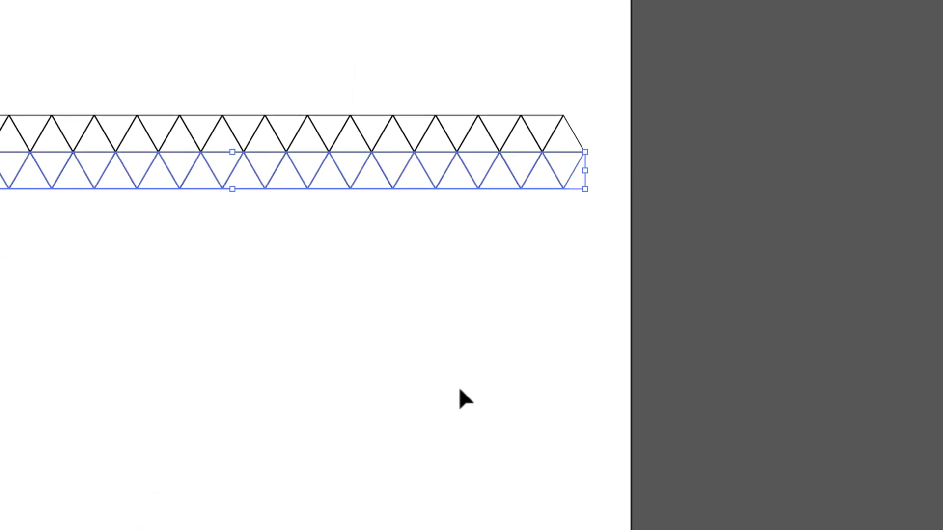
pyautogui.click(406, 365)
# Copy both triangle bands directly beneath themselves and repeat the duplication down the artboard to build a triangular grid
pyautogui.moveTo(0, 20); pyautogui.dragTo(528, 389)
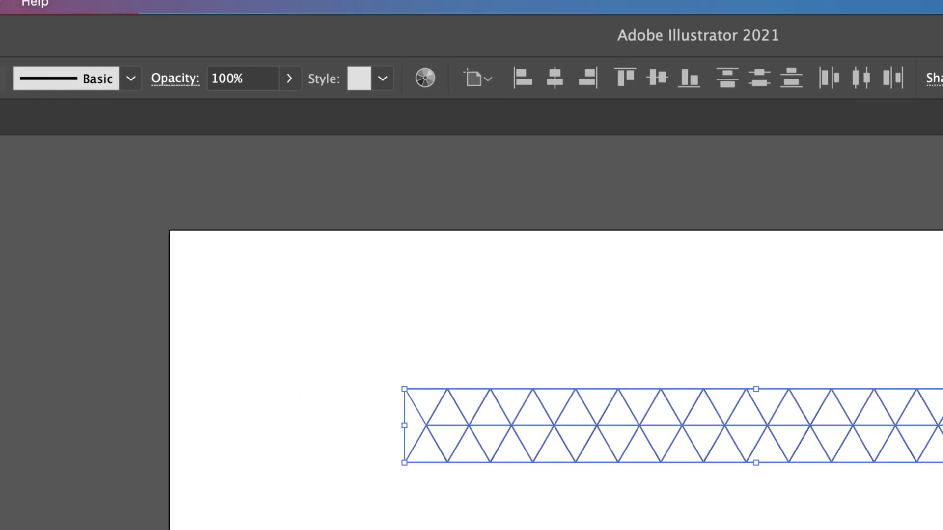
pyautogui.moveTo(603, 166); pyautogui.dragTo(471, 215)
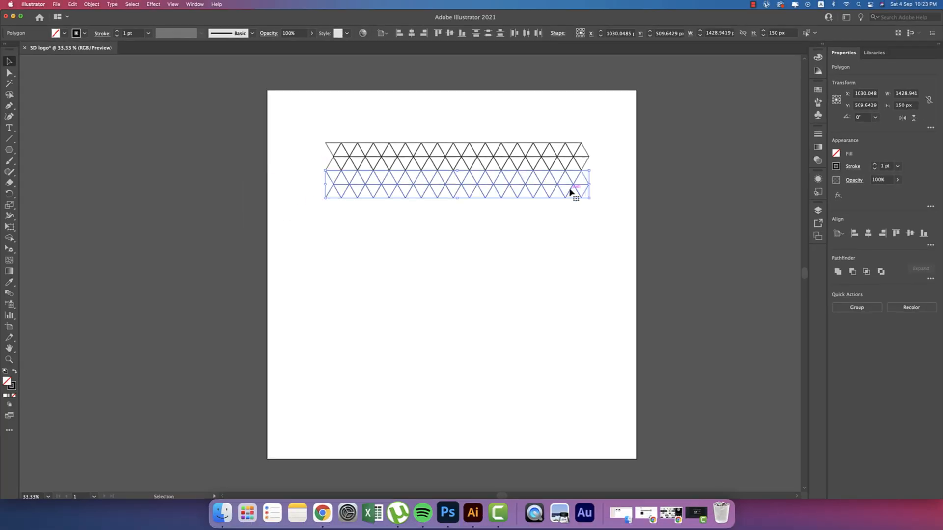
pyautogui.press('a')
pyautogui.press('super+d')
pyautogui.press('super+d')
pyautogui.press('super+d')
pyautogui.press('super+d')
pyautogui.press('super+d')
pyautogui.press('super+d')
pyautogui.press('super+d')
pyautogui.press('super+d')
pyautogui.press('super+d')
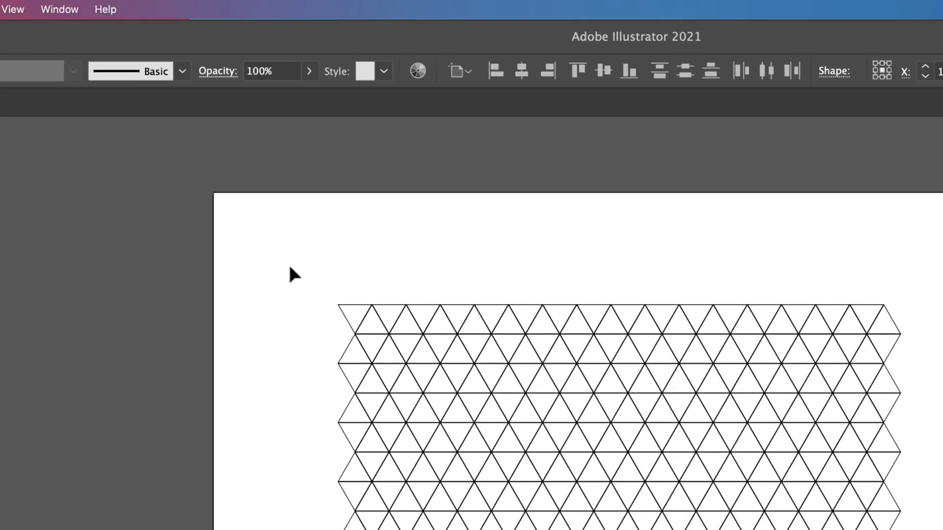
# Select the whole triangular grid and merge a long diagonal strip of its cells into one shape with the Shape Builder tool
pyautogui.click(303, 121)
pyautogui.moveTo(302, 116); pyautogui.dragTo(370, 216)
pyautogui.moveTo(463, 529); pyautogui.dragTo(942, 529)
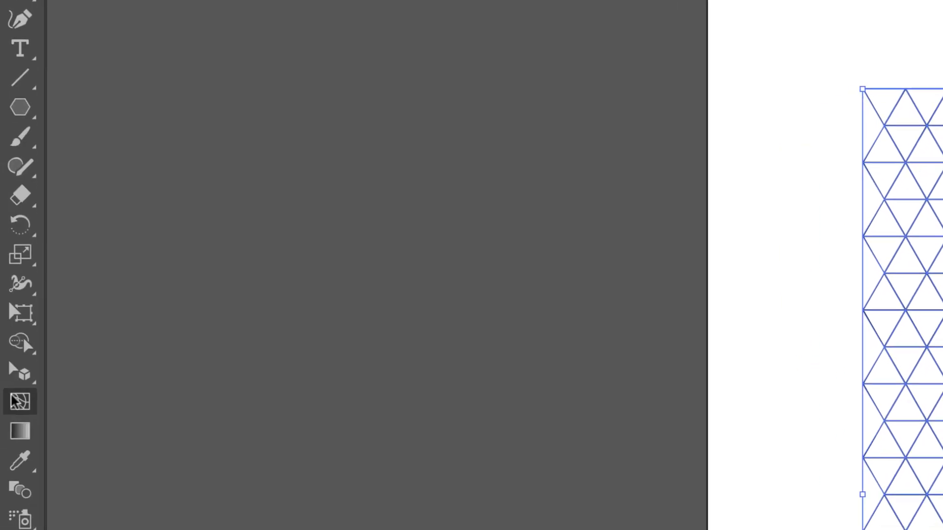
pyautogui.click(29, 345)
pyautogui.click(95, 347)
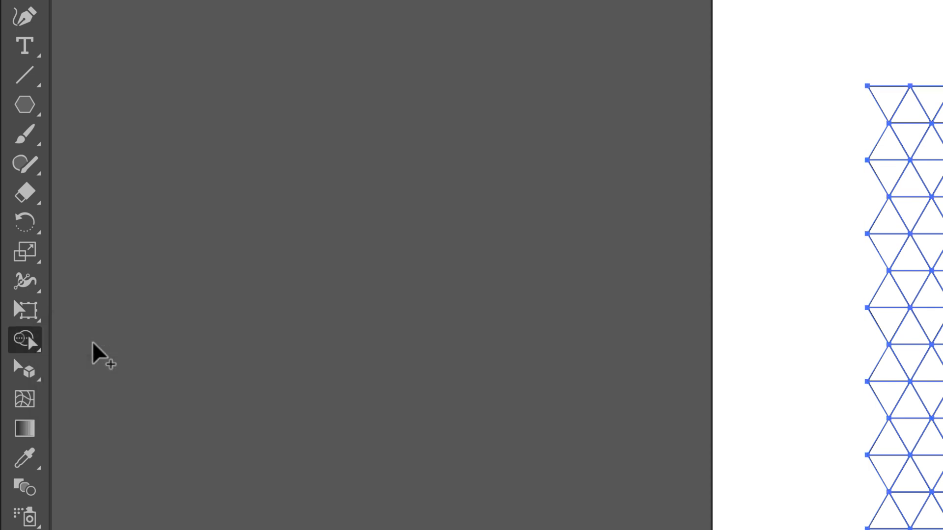
pyautogui.click(38, 402)
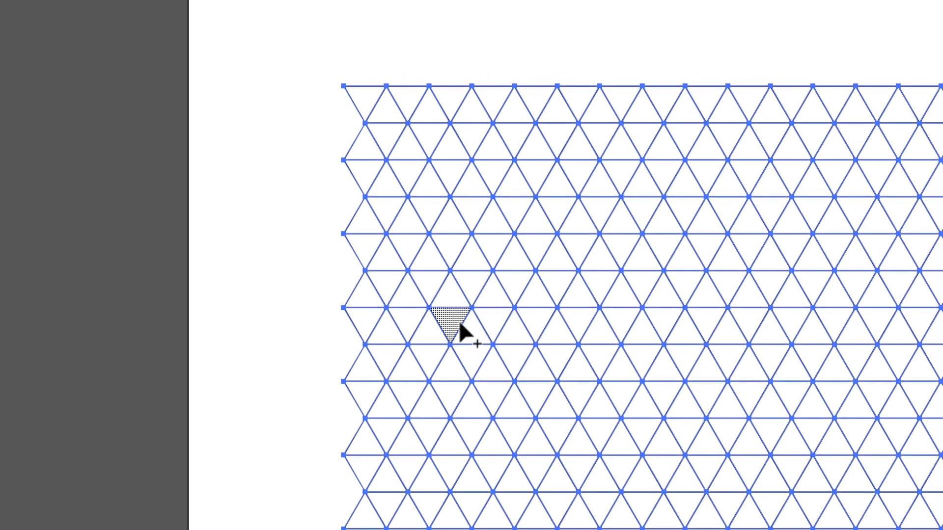
pyautogui.moveTo(457, 319); pyautogui.dragTo(580, 528)
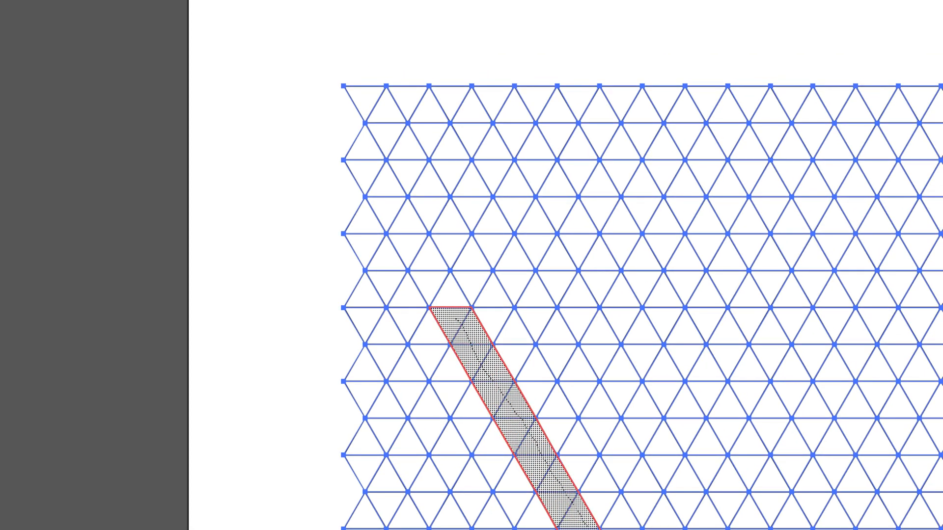
pyautogui.moveTo(585, 529); pyautogui.dragTo(423, 392)
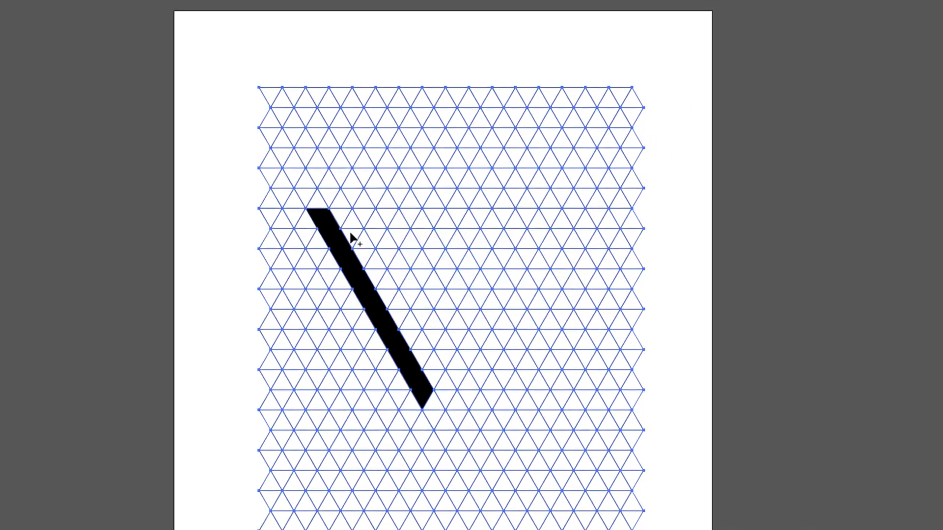
# Try to extend the diagonal strip into a hollow slanted D and merge cells beside it into a compact angular S
pyautogui.moveTo(459, 324); pyautogui.dragTo(545, 322)
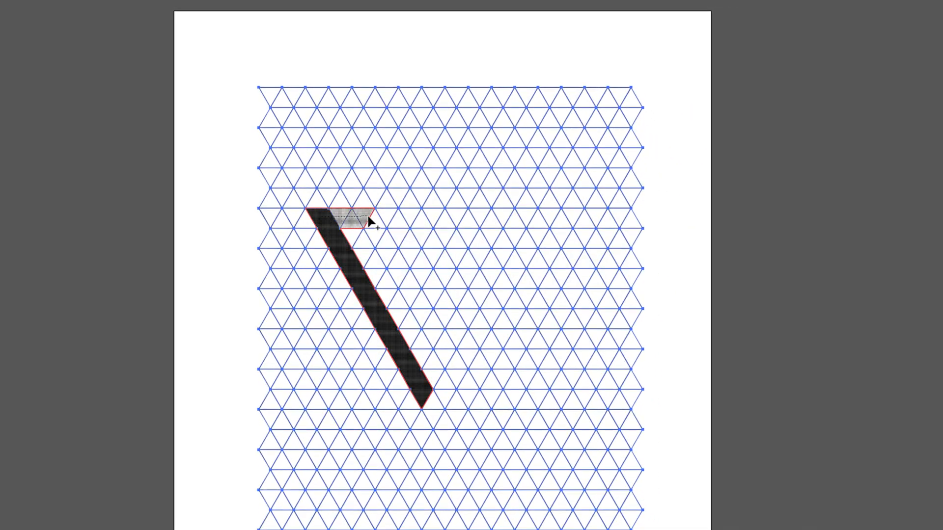
pyautogui.moveTo(369, 221)
pyautogui.mouseDown()
pyautogui.moveTo(442, 305)
pyautogui.moveTo(452, 325)
pyautogui.moveTo(444, 348)
pyautogui.mouseUp()
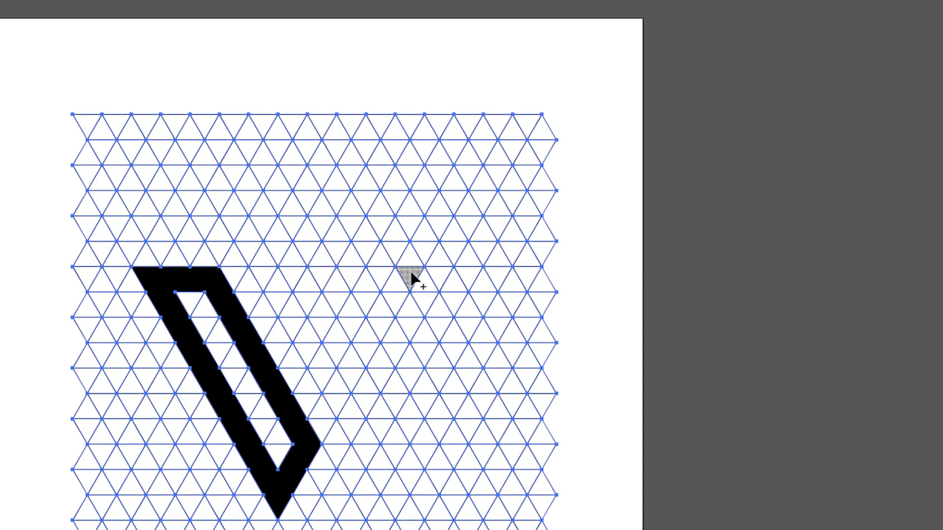
pyautogui.moveTo(506, 229); pyautogui.dragTo(449, 229)
pyautogui.moveTo(151, 324)
pyautogui.mouseDown()
pyautogui.moveTo(113, 330)
pyautogui.moveTo(139, 387)
pyautogui.moveTo(170, 404)
pyautogui.mouseUp()
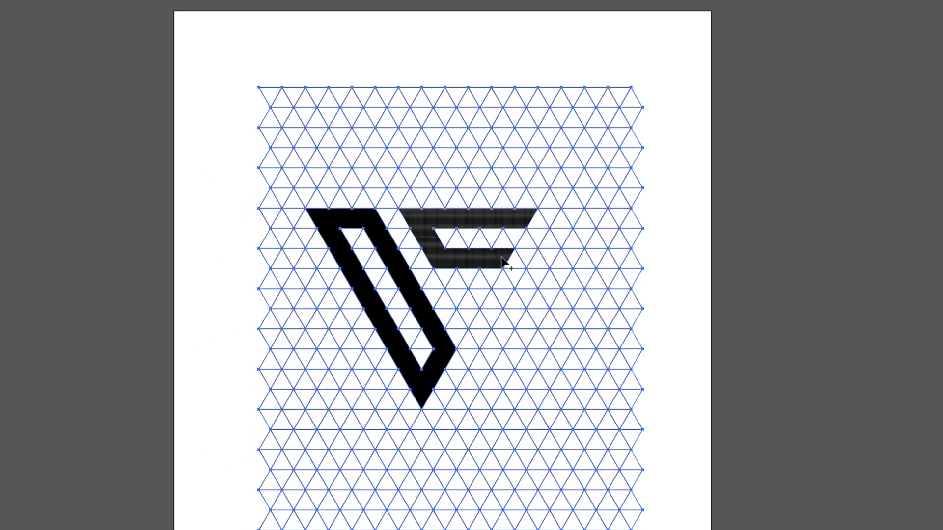
pyautogui.moveTo(237, 404); pyautogui.dragTo(240, 461)
pyautogui.moveTo(487, 291)
pyautogui.mouseDown()
pyautogui.moveTo(470, 324)
pyautogui.moveTo(465, 315)
pyautogui.mouseUp()
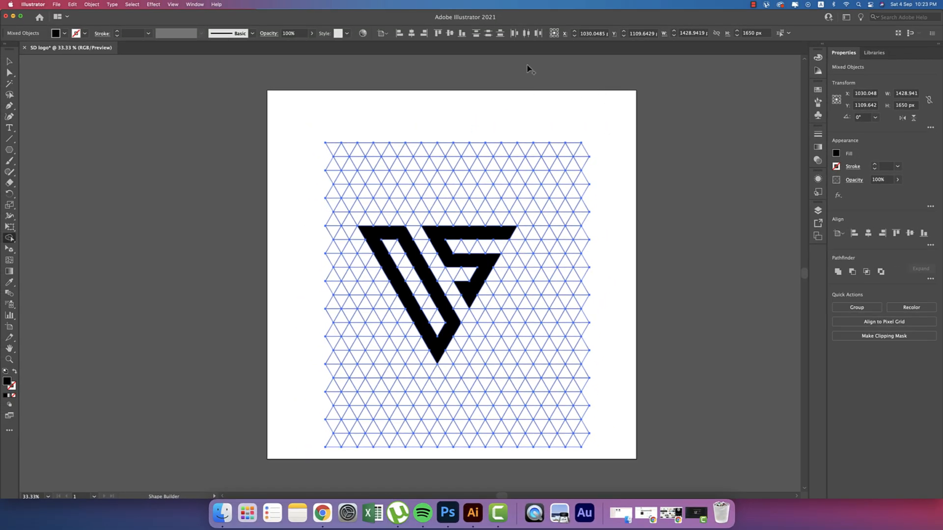
# Undo the recent merges back to the single diagonal strip
pyautogui.press('super+z')
pyautogui.press('super+z')
pyautogui.press('super+z')
pyautogui.press('super+z')
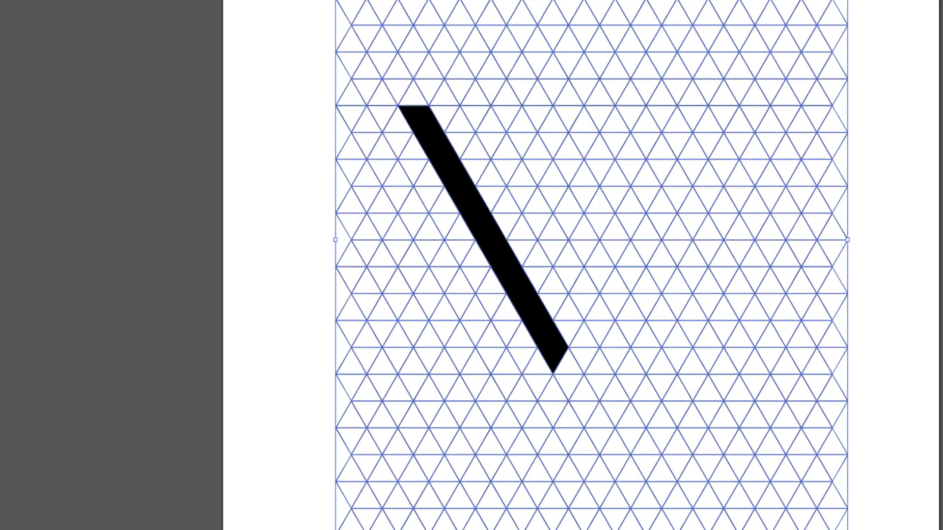
# Lengthen the diagonal strip with the Shape Builder and merge cells along its upper end and opposite side into a hollow slanted D
pyautogui.hotkey('shift', 'm')
pyautogui.moveTo(555, 355); pyautogui.dragTo(564, 356)
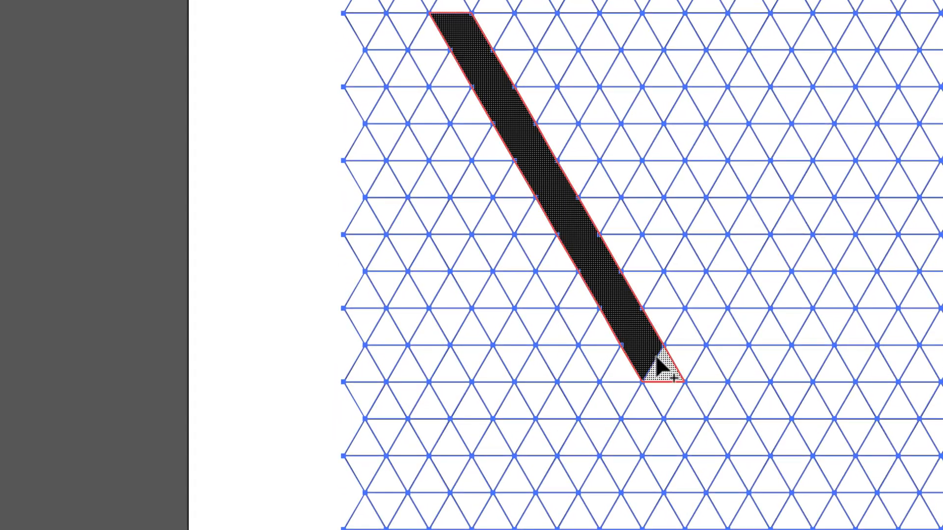
pyautogui.moveTo(682, 397); pyautogui.dragTo(683, 398)
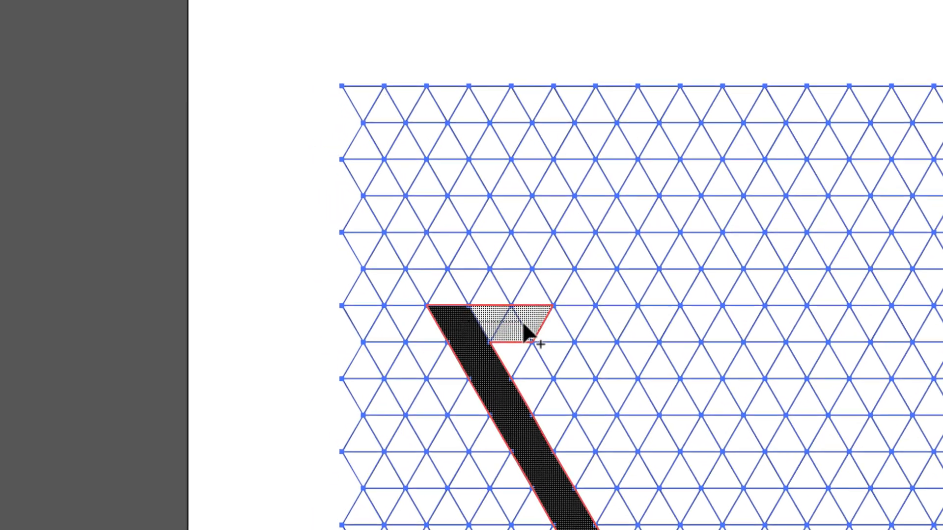
pyautogui.moveTo(524, 324)
pyautogui.mouseDown()
pyautogui.moveTo(582, 393)
pyautogui.moveTo(625, 478)
pyautogui.moveTo(505, 429)
pyautogui.moveTo(461, 378)
pyautogui.mouseUp()
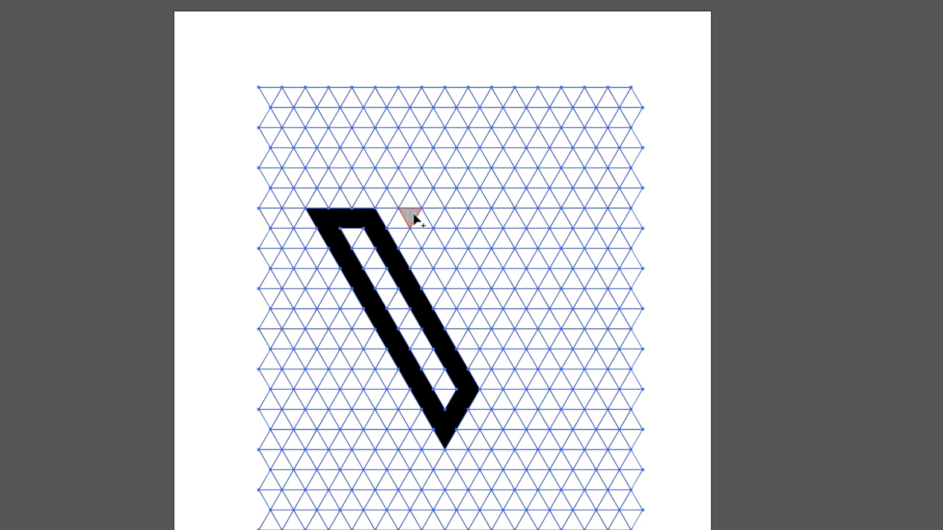
# Merge the cells beside the D into an angular S with a long upper bar, a middle bar and a pointed hooked end
pyautogui.moveTo(414, 216); pyautogui.dragTo(573, 217)
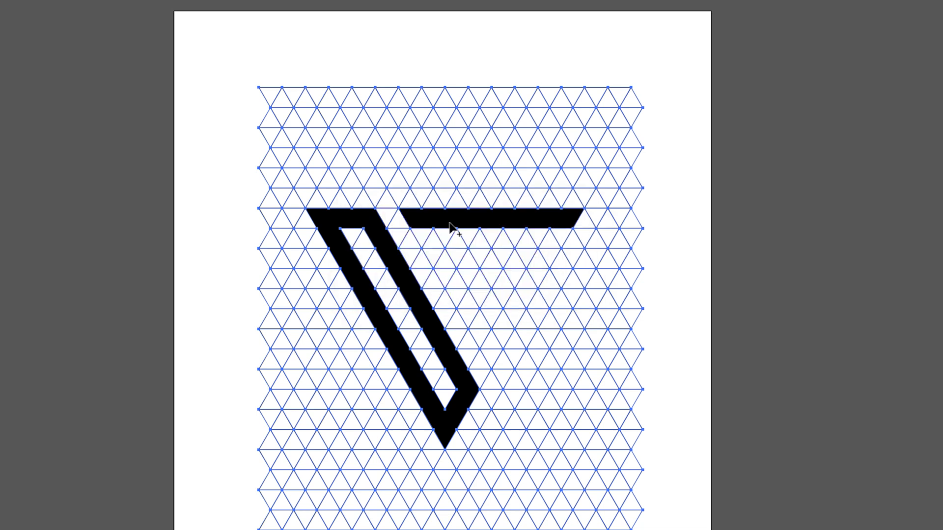
pyautogui.moveTo(417, 223)
pyautogui.mouseDown()
pyautogui.moveTo(442, 262)
pyautogui.moveTo(548, 256)
pyautogui.moveTo(492, 356)
pyautogui.mouseUp()
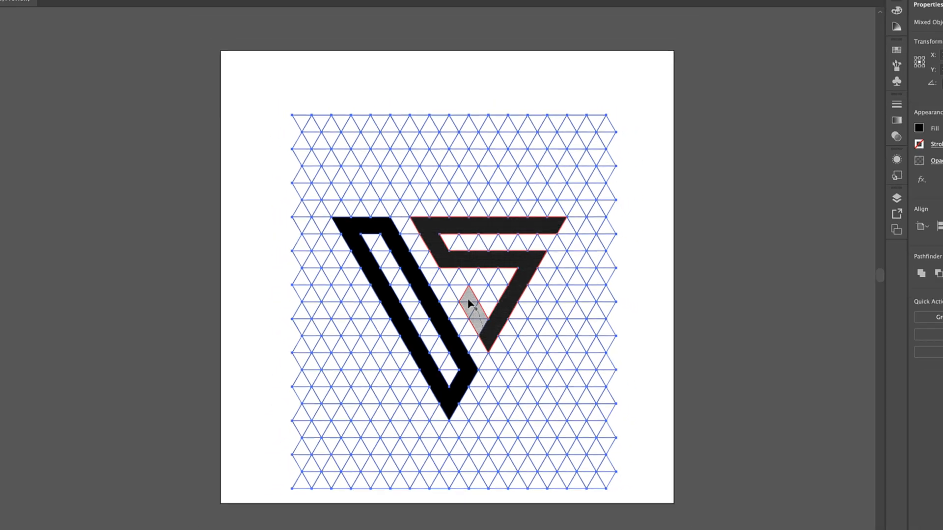
pyautogui.click(475, 322)
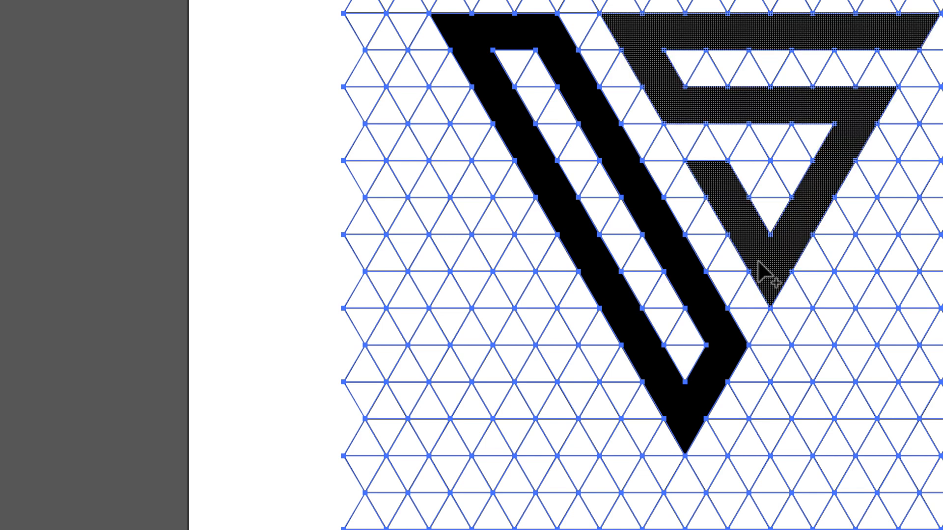
pyautogui.click(758, 272)
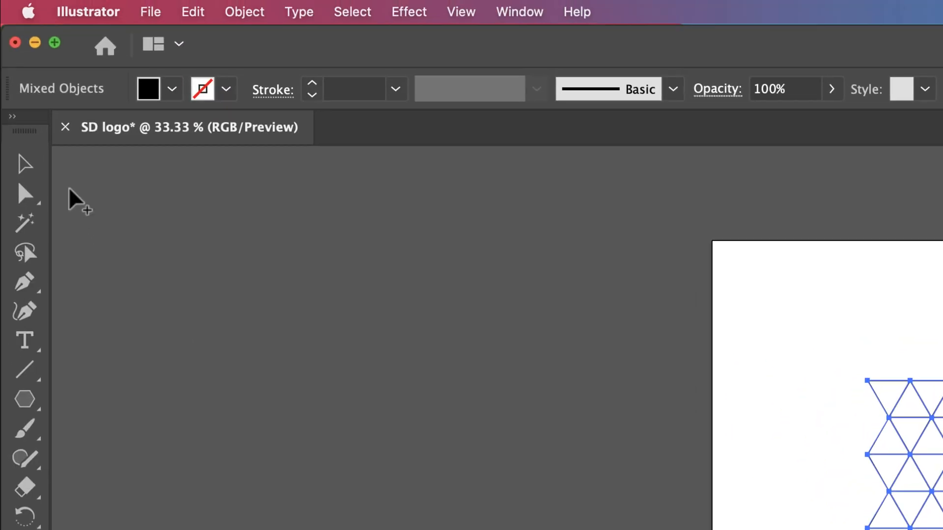
# Select all unfilled grid cells with the Magic Wand and delete them, keeping only the black letter shapes
pyautogui.press('v')
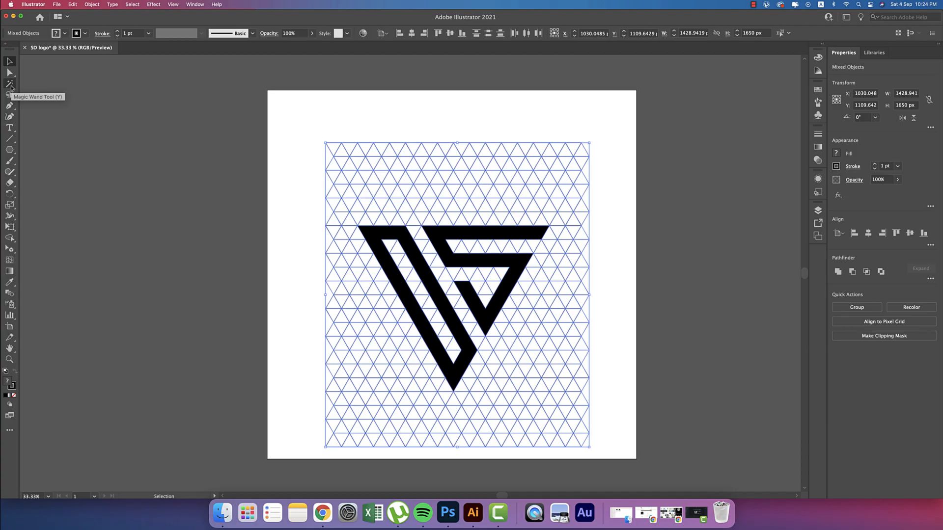
pyautogui.click(27, 227)
pyautogui.click(357, 144)
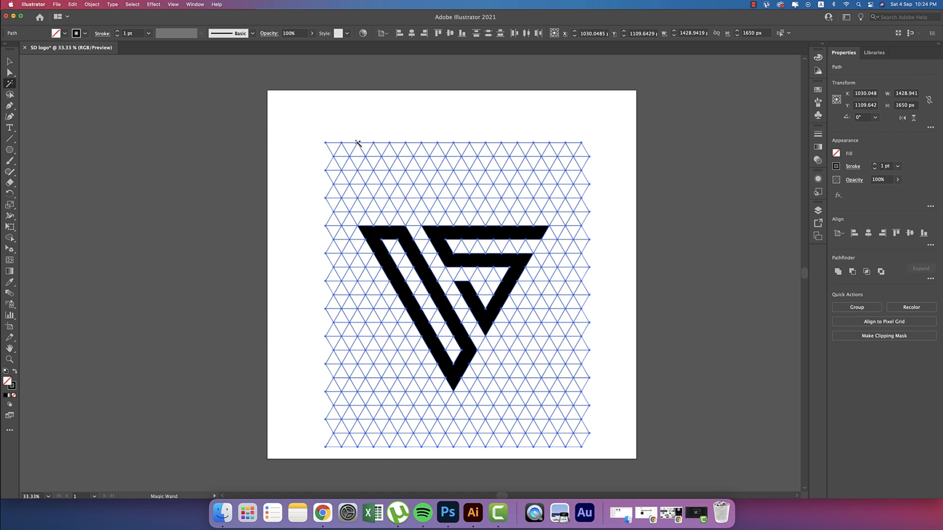
pyautogui.press('Delete')
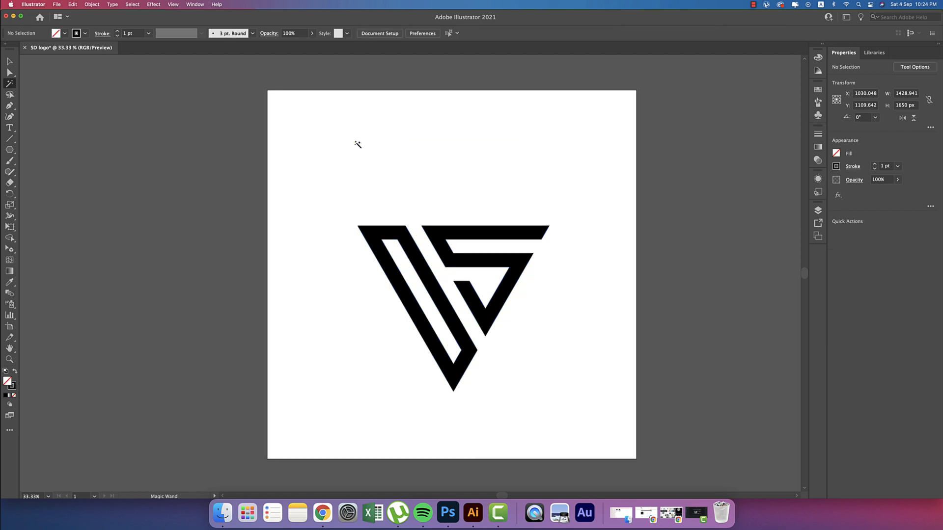
# Select both letter shapes, scale them down proportionally to about 464 by 402 px and move them near the artboard's centre
pyautogui.press('v')
pyautogui.moveTo(349, 180); pyautogui.dragTo(592, 421)
pyautogui.moveTo(552, 395); pyautogui.dragTo(502, 352)
pyautogui.moveTo(468, 312); pyautogui.dragTo(469, 282)
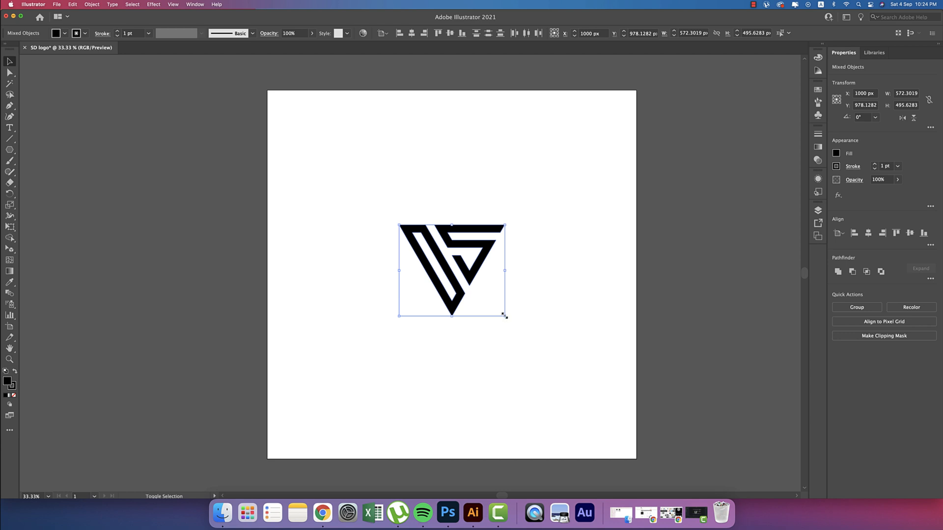
pyautogui.moveTo(505, 316); pyautogui.dragTo(495, 308)
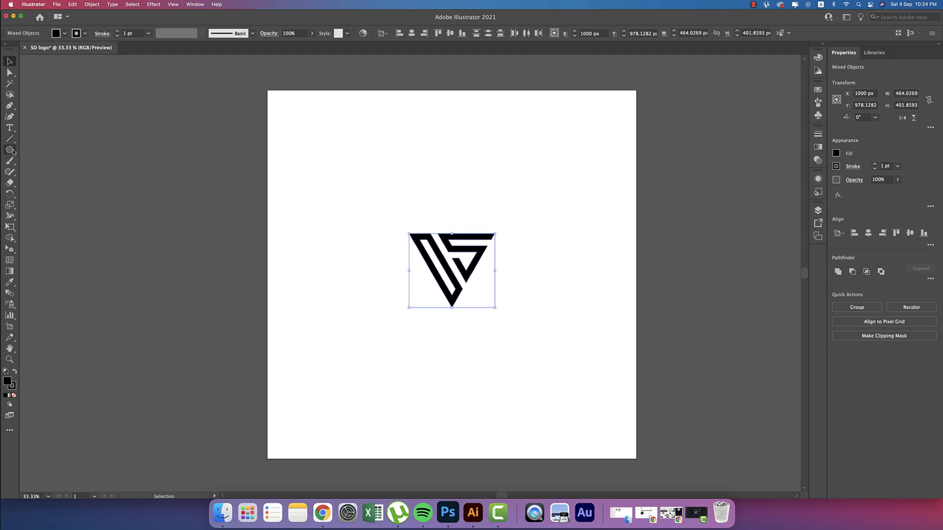
# Group the two letter shapes and align the group to the artboard's vertical centre
pyautogui.moveTo(14, 152); pyautogui.dragTo(40, 172)
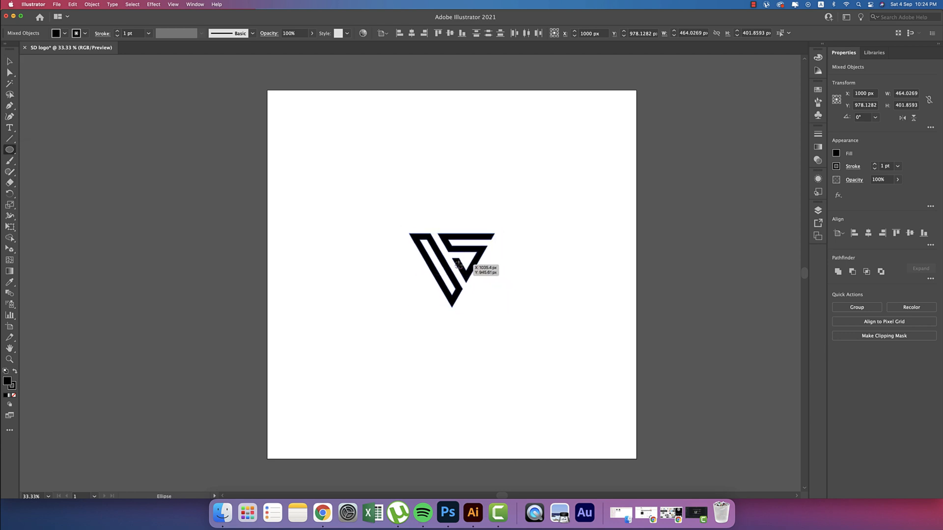
pyautogui.click(10, 62)
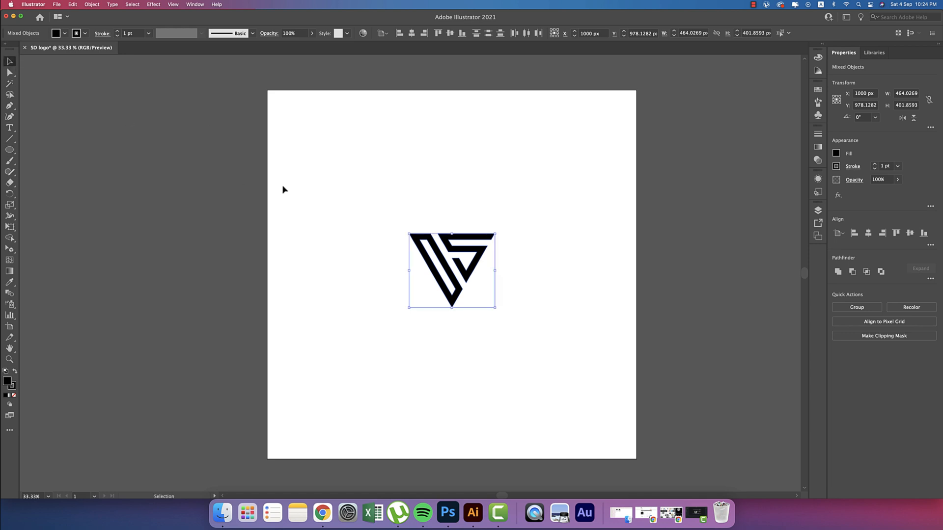
pyautogui.moveTo(295, 182); pyautogui.dragTo(512, 343)
pyautogui.press('a')
pyautogui.press('v')
pyautogui.press('super+g')
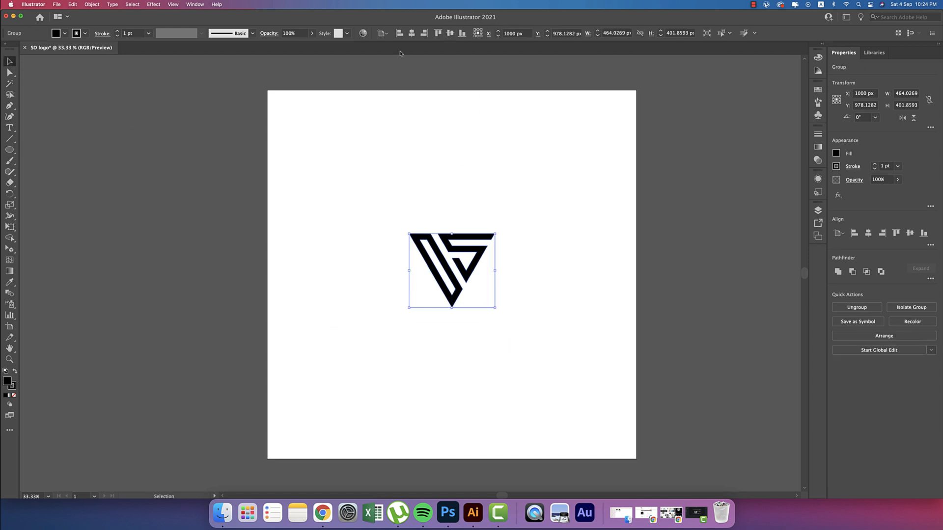
pyautogui.click(450, 34)
pyautogui.click(541, 210)
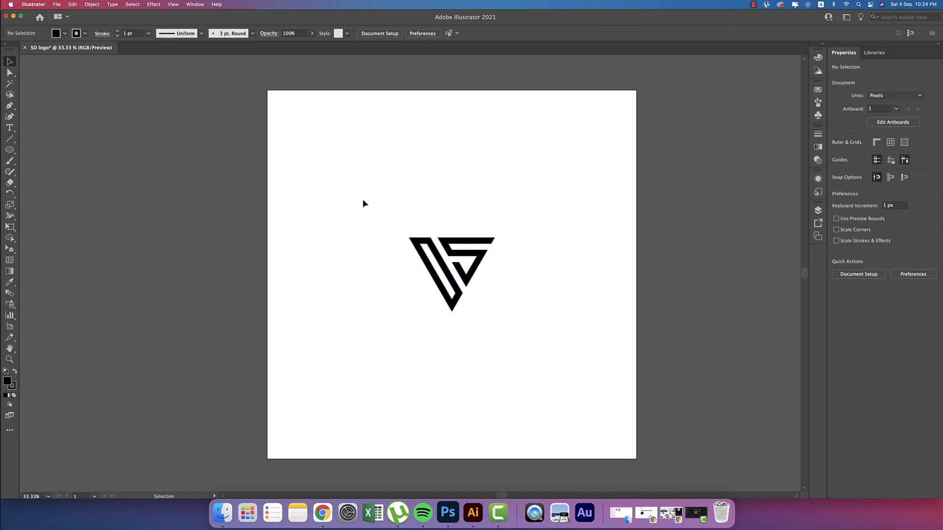
# Draw a circle about 683 px in diameter around the logo from the artboard's centre and remove its fill
pyautogui.click(9, 151)
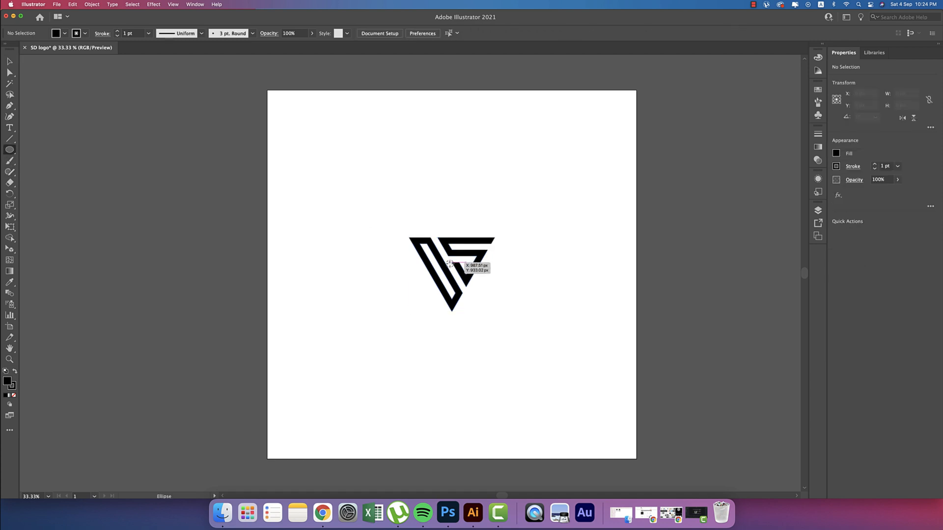
pyautogui.moveTo(451, 272); pyautogui.dragTo(515, 335)
pyautogui.click(64, 34)
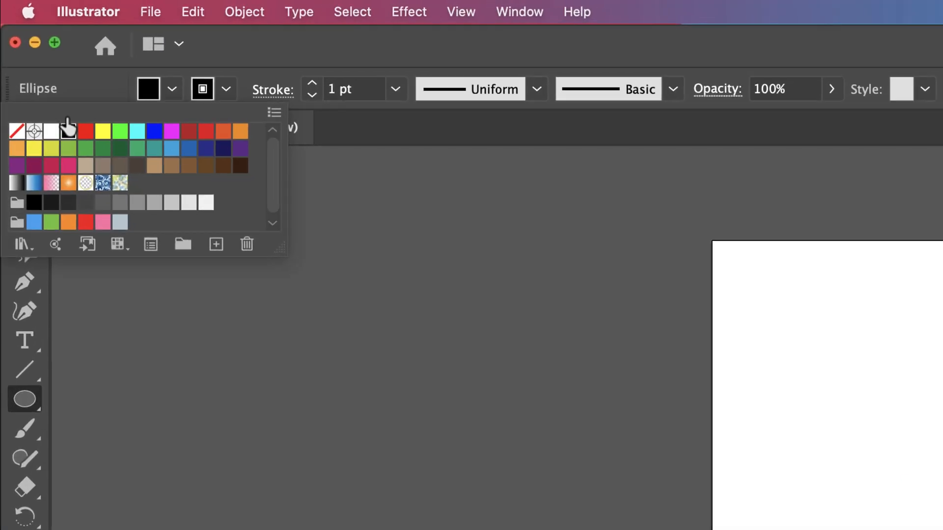
pyautogui.click(7, 49)
# Set the circle's stroke weight to 26 pt
pyautogui.click(394, 90)
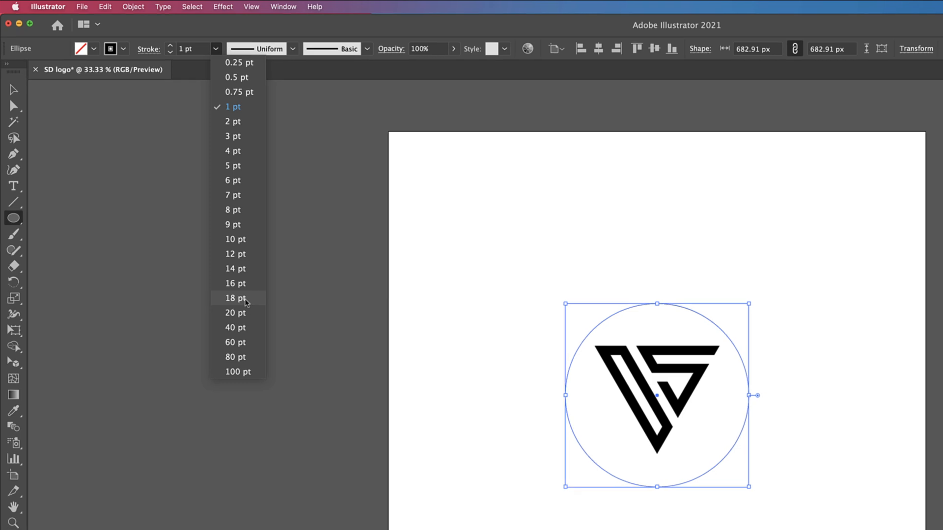
pyautogui.click(235, 298)
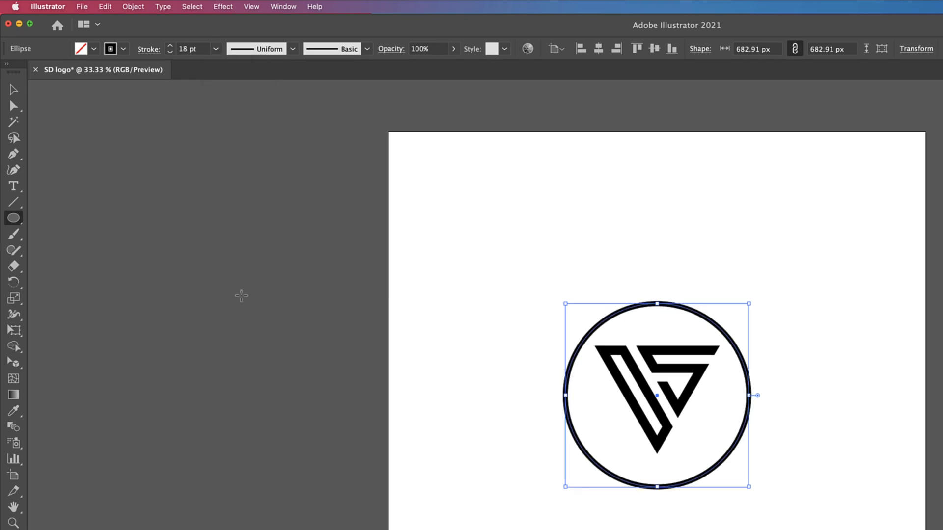
pyautogui.click(215, 49)
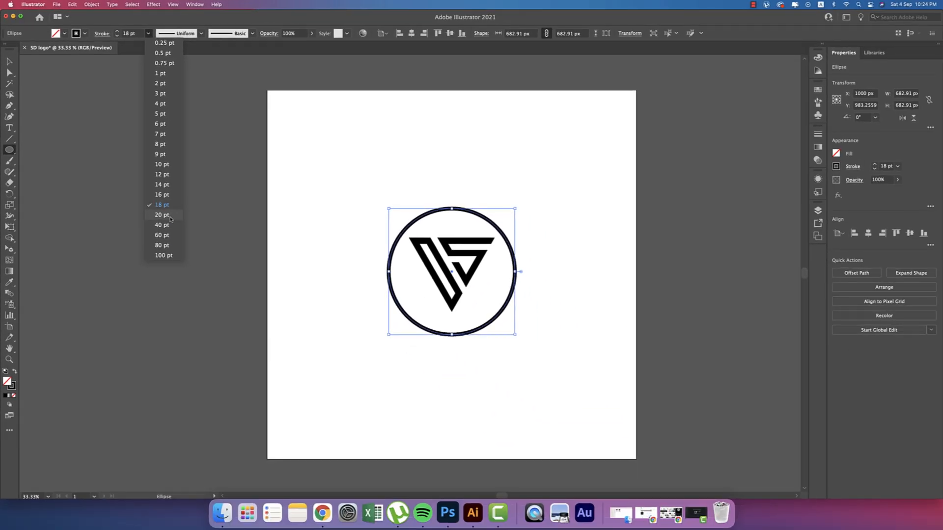
pyautogui.click(178, 229)
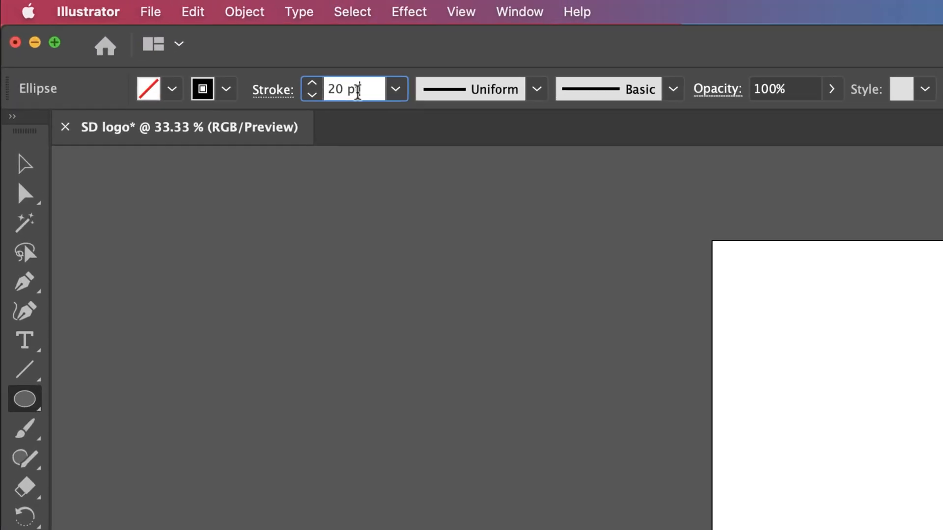
pyautogui.scroll(19, 358, 90)
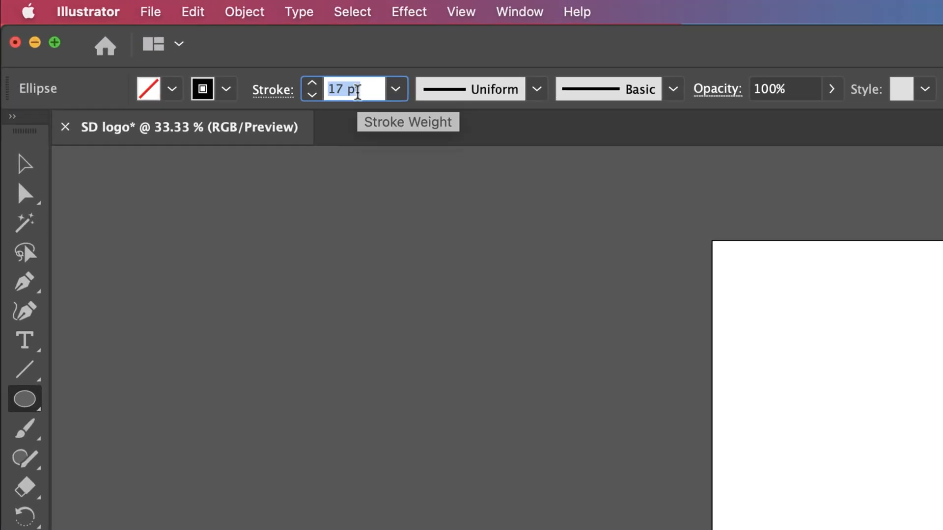
pyautogui.scroll(-7, 358, 92)
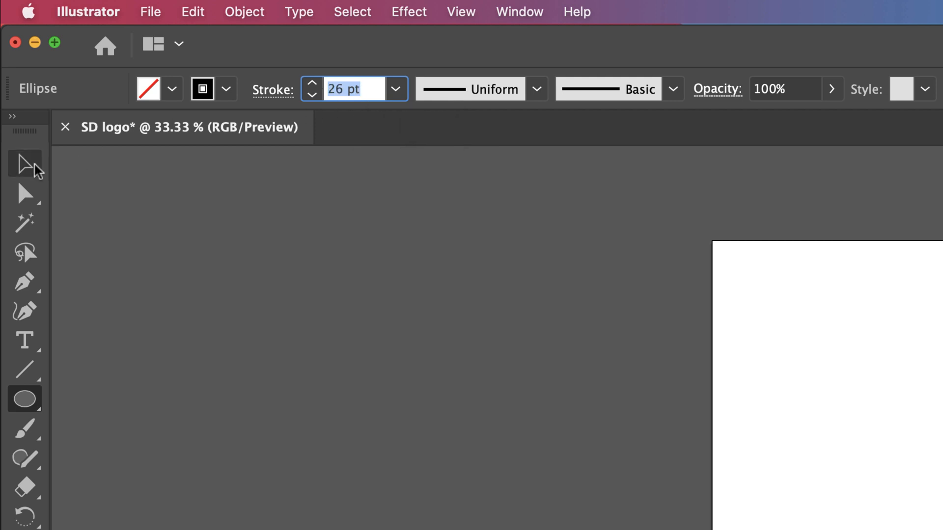
# Scale the circle down proportionally to about 603 px in diameter, keeping it centred around the letter shapes
pyautogui.click(25, 164)
pyautogui.click(428, 455)
pyautogui.click(757, 363)
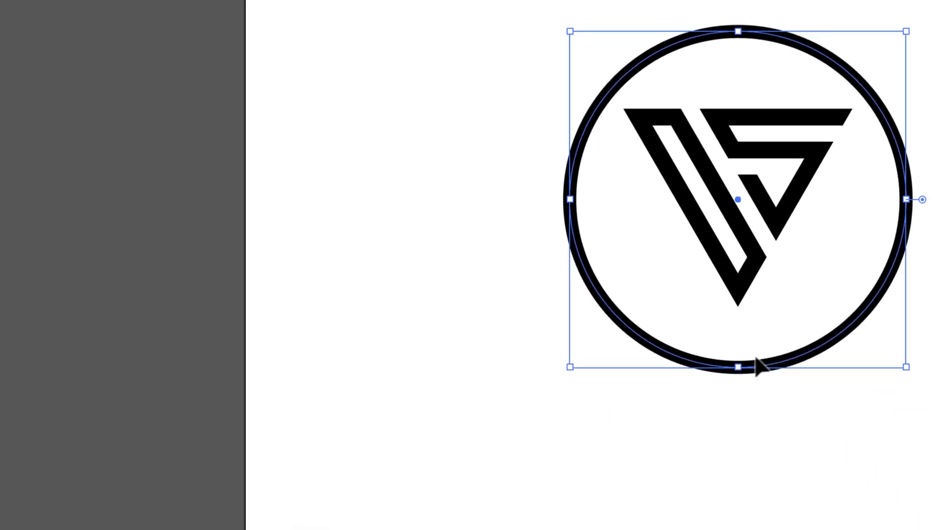
pyautogui.moveTo(680, 305); pyautogui.dragTo(682, 272)
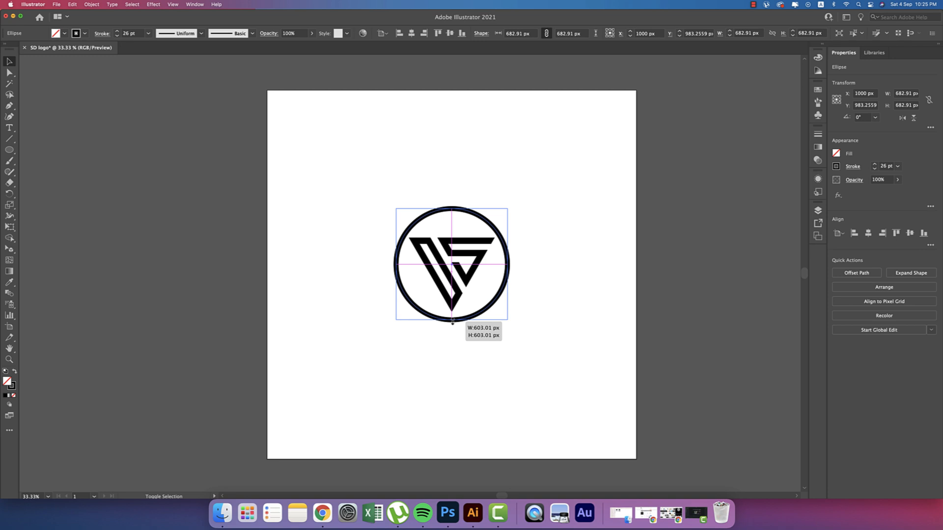
pyautogui.moveTo(452, 322); pyautogui.dragTo(453, 317)
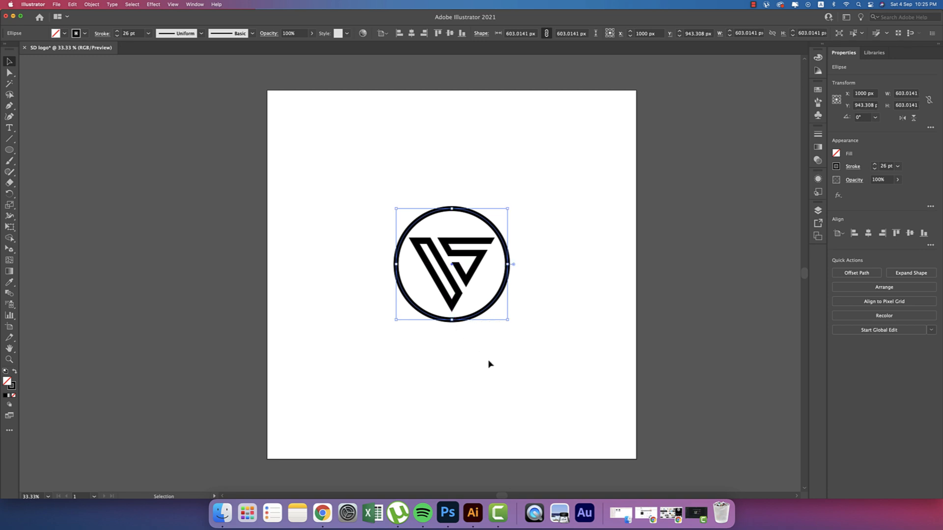
pyautogui.click(341, 164)
pyautogui.moveTo(340, 162); pyautogui.dragTo(593, 406)
pyautogui.click(552, 255)
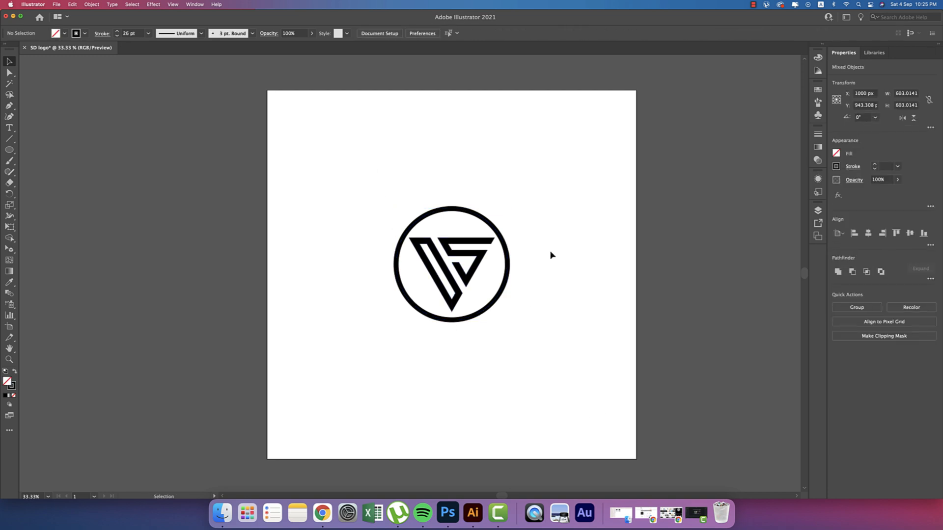
# Expand the circle's outline into a solid filled ring shape
pyautogui.click(461, 224)
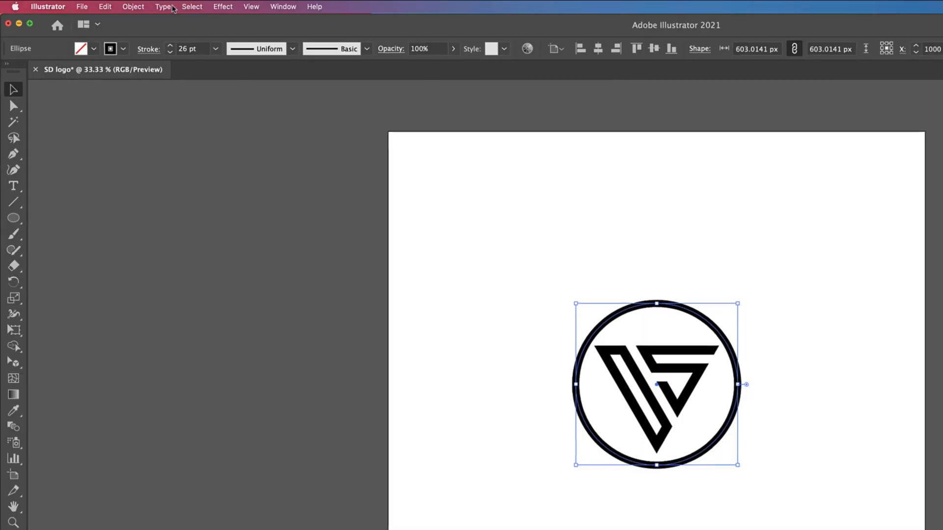
pyautogui.click(91, 4)
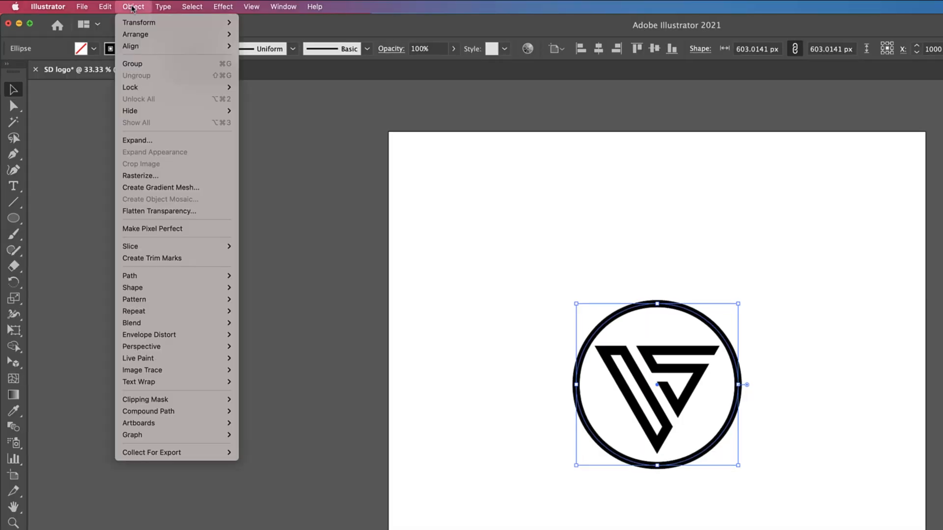
pyautogui.click(137, 141)
pyautogui.click(725, 452)
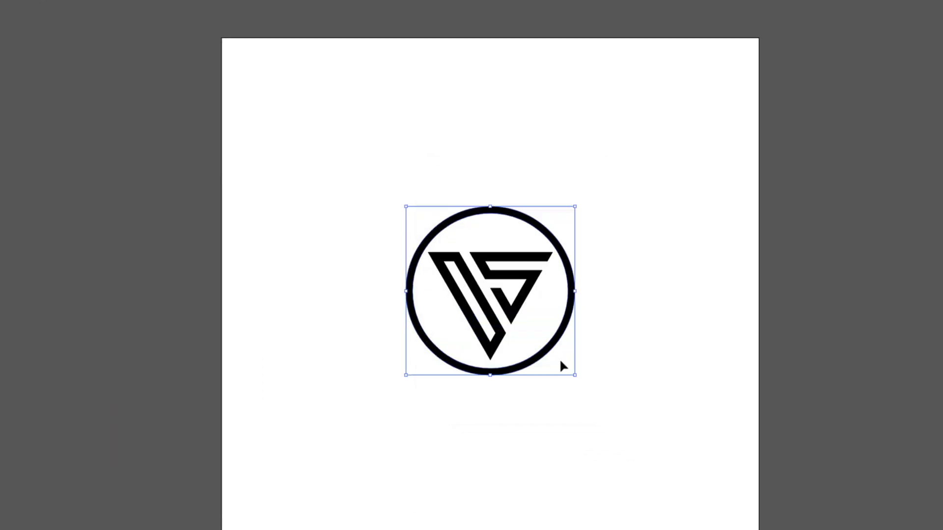
pyautogui.click(604, 357)
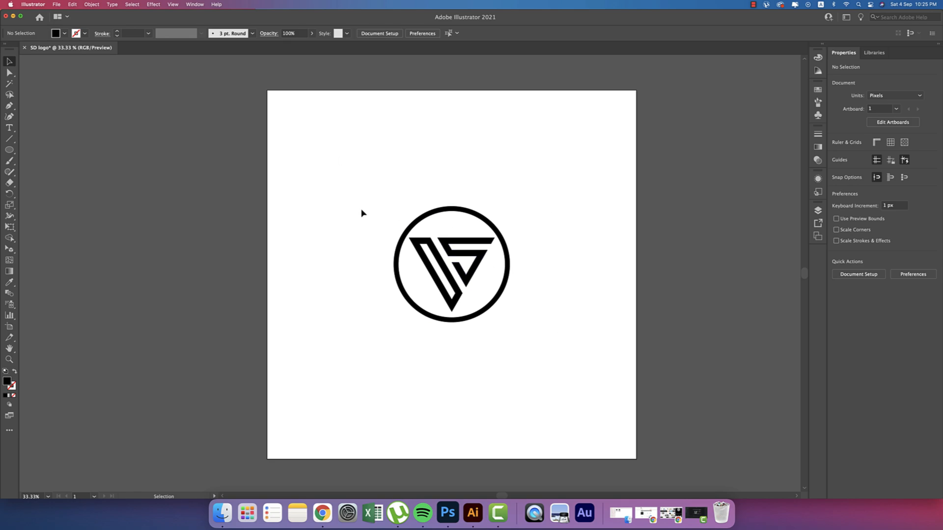
# Select the letters and ring together, scale them up proportionally to about 755 px wide and copy them
pyautogui.moveTo(335, 175); pyautogui.dragTo(543, 353)
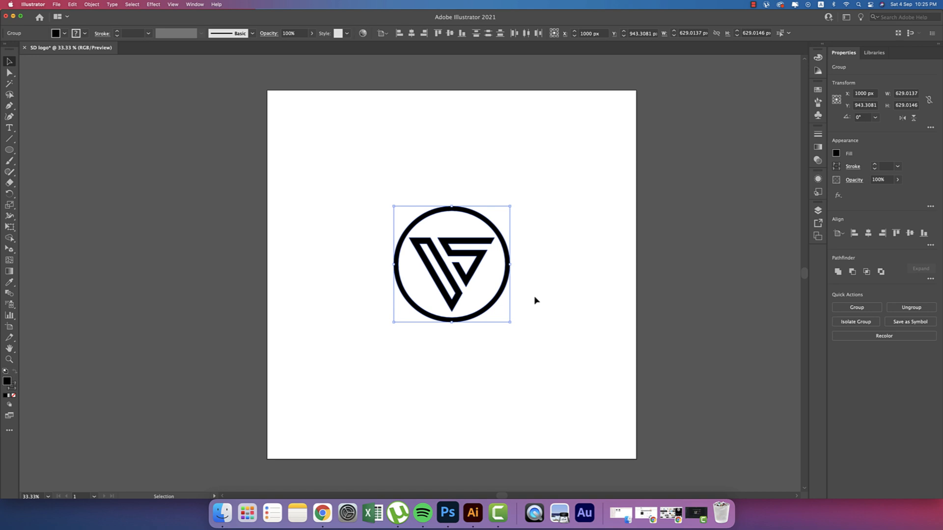
pyautogui.moveTo(510, 264); pyautogui.dragTo(534, 271)
pyautogui.press('a')
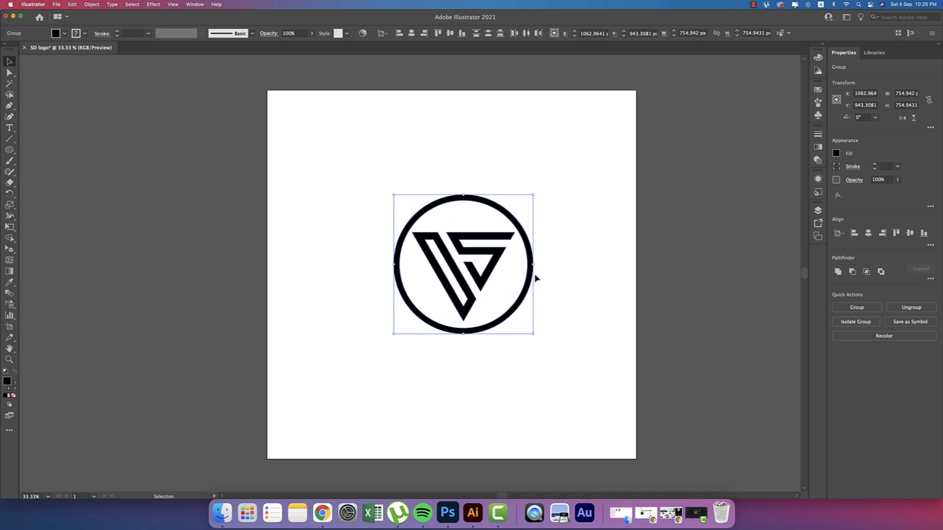
pyautogui.press('v')
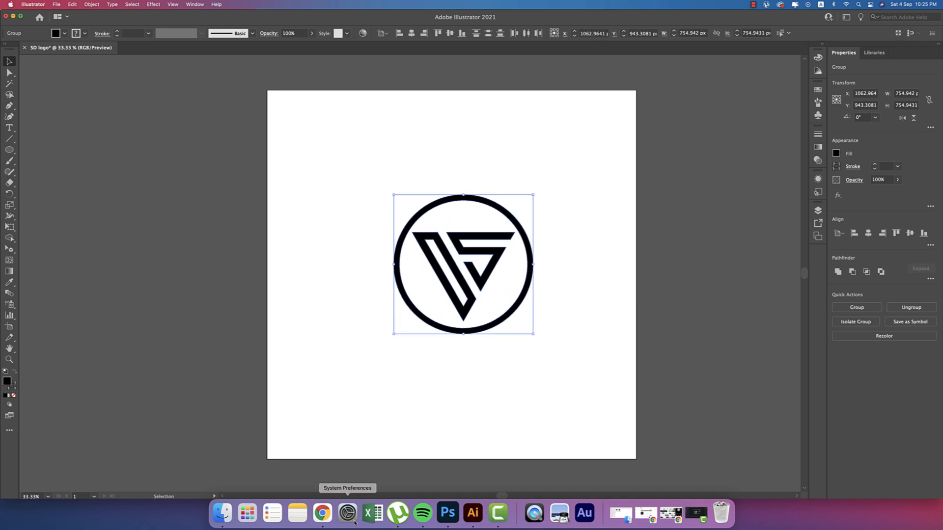
# Switch to Photoshop, open the mockup's "Your logo here (Double click)" smart object and hide its existing Layer 1
pyautogui.click(447, 513)
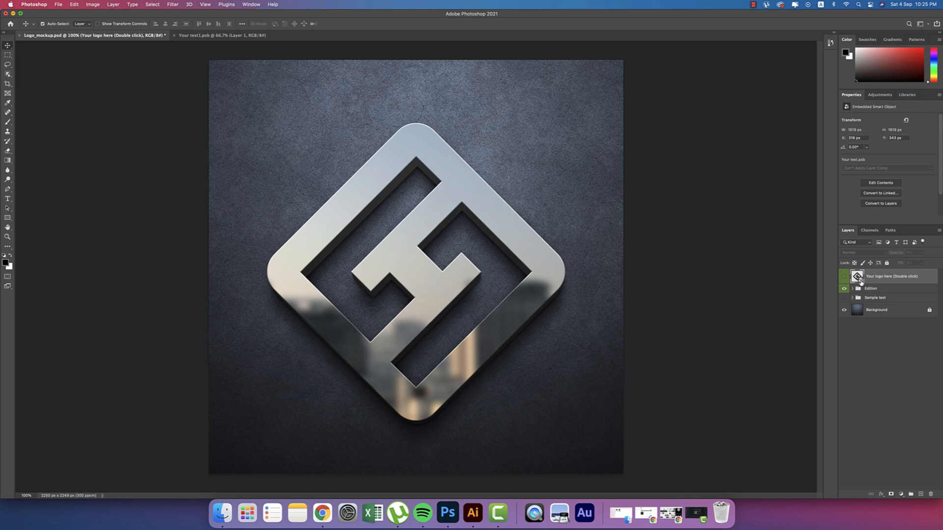
pyautogui.doubleClick(859, 279)
pyautogui.click(844, 276)
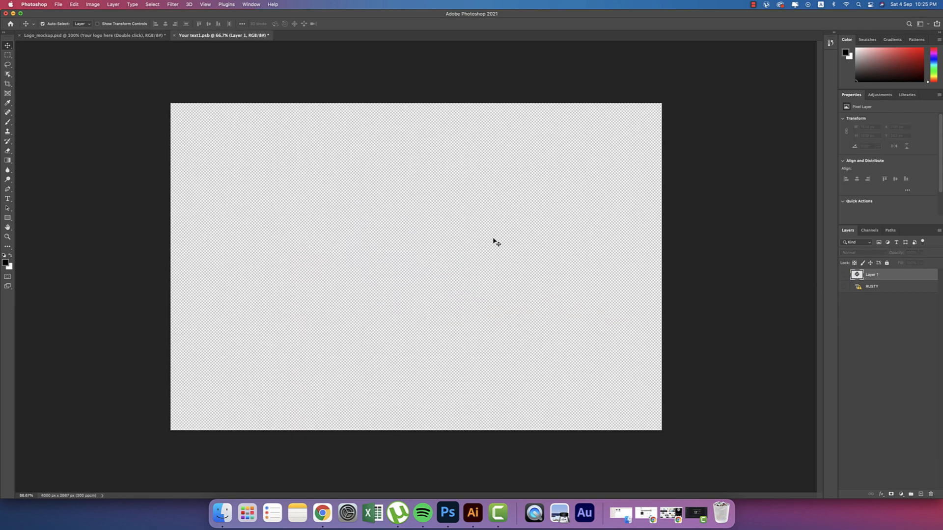
# Paste the logo as pixels scaled down about its centre to about 1145 px, and save the smart object to update the mockup
pyautogui.press('super+v')
pyautogui.press('Return')
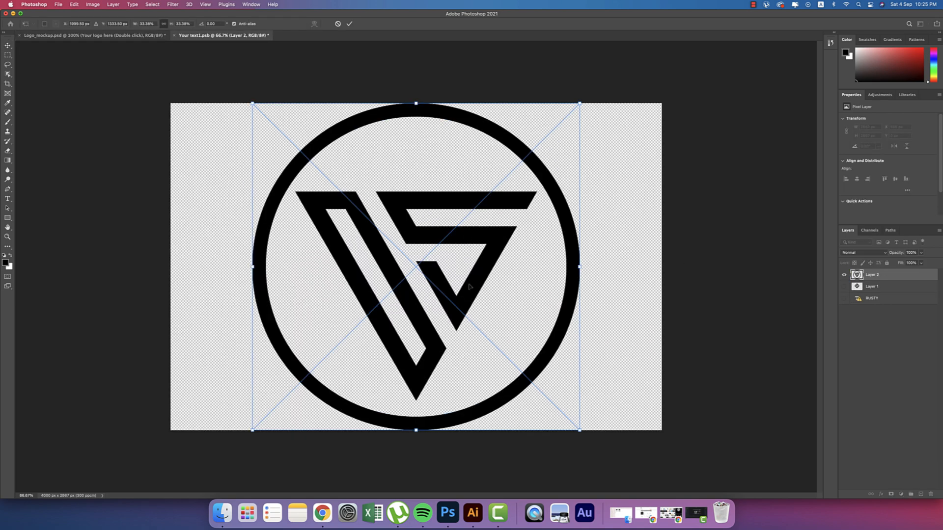
pyautogui.moveTo(585, 257); pyautogui.dragTo(499, 263)
pyautogui.click(349, 23)
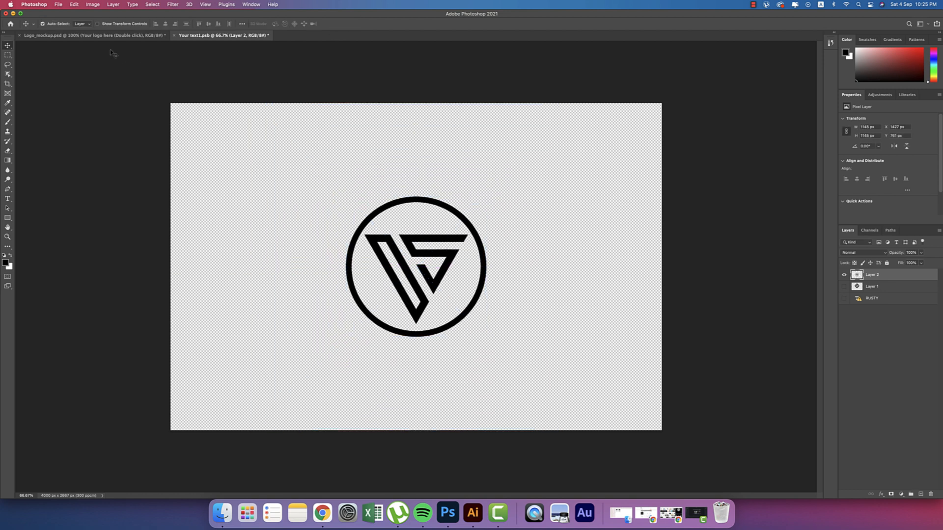
pyautogui.press('super+s')
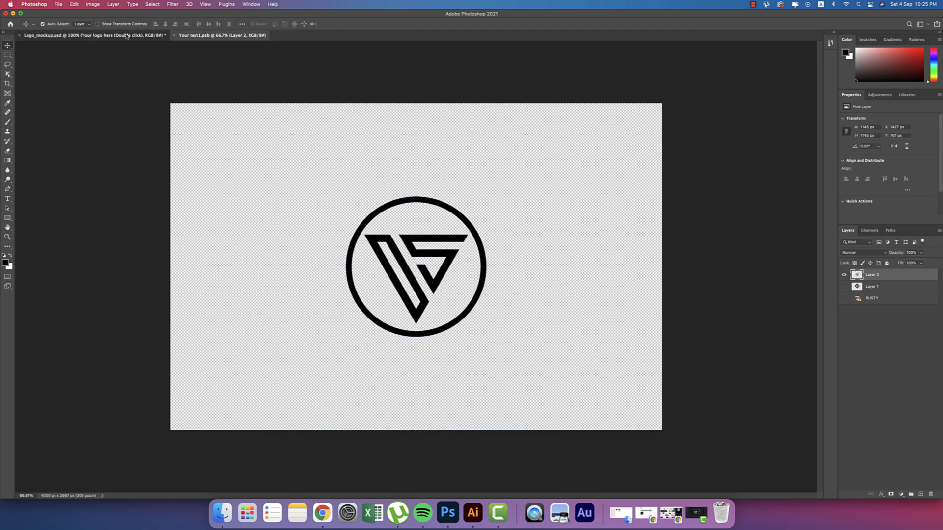
pyautogui.click(126, 38)
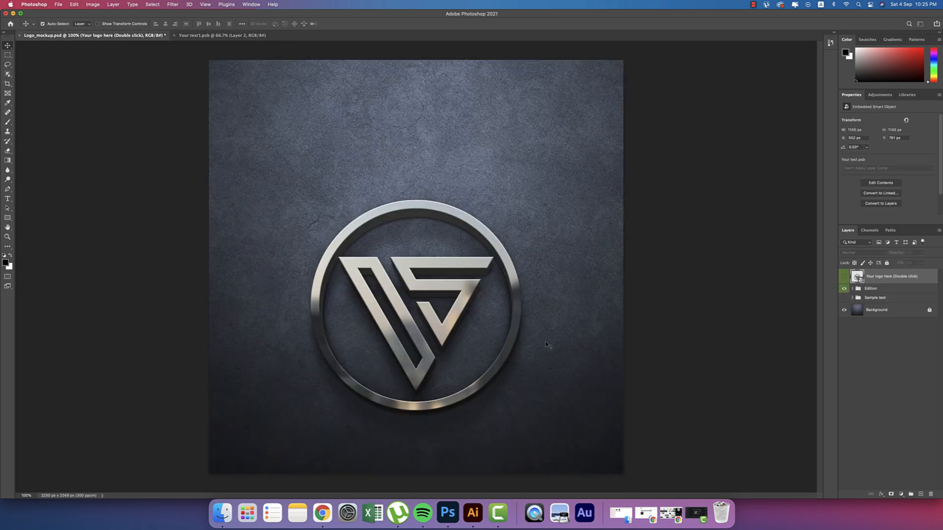
# Move the logo straight up in the smart object to a Y position of about 477 px and save to update the mockup
pyautogui.click(222, 35)
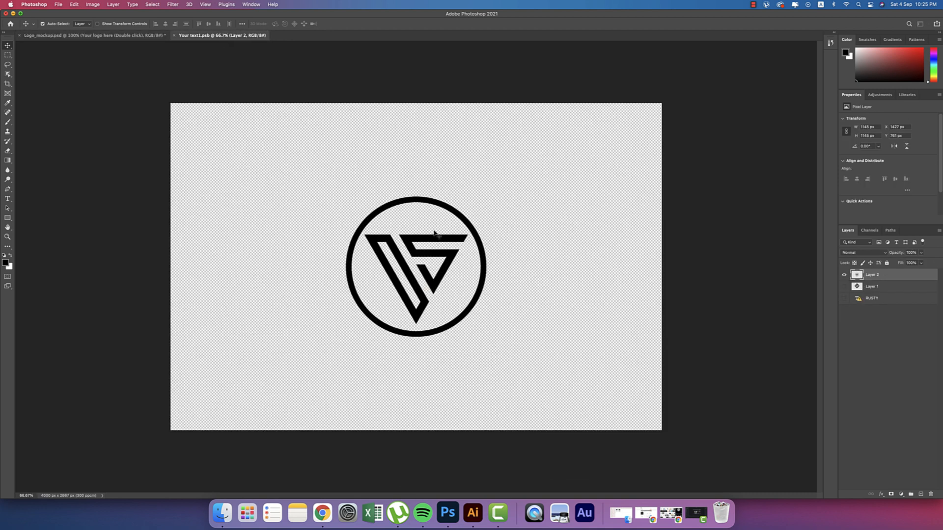
pyautogui.moveTo(439, 204); pyautogui.dragTo(438, 170)
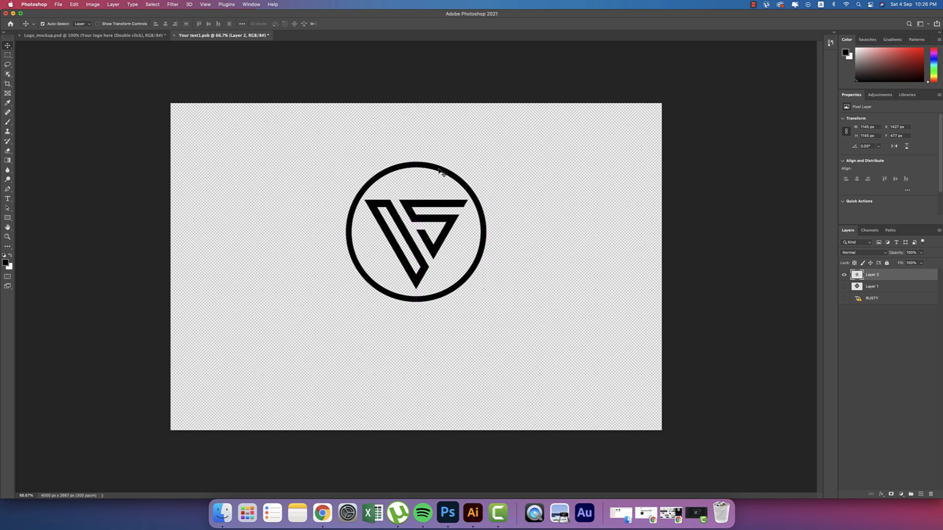
pyautogui.press('super+s')
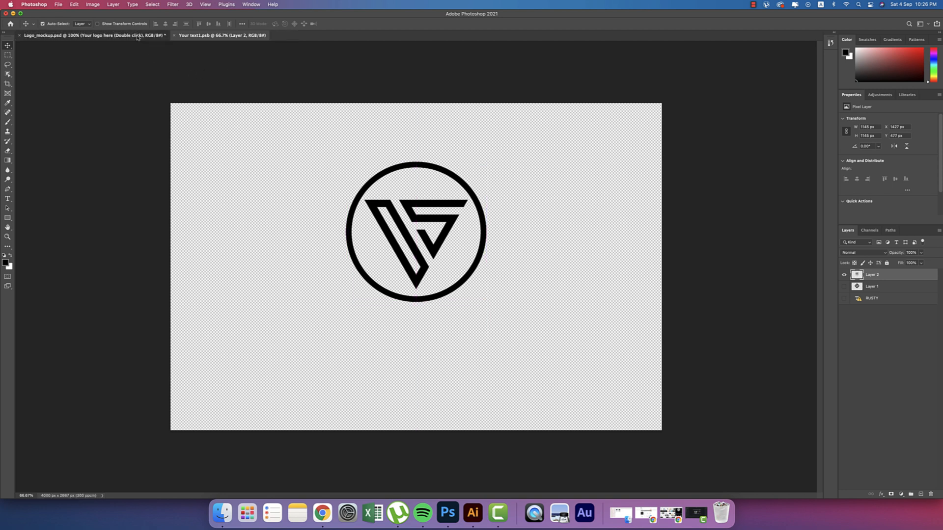
pyautogui.hotkey('ctrl', 'Tab')
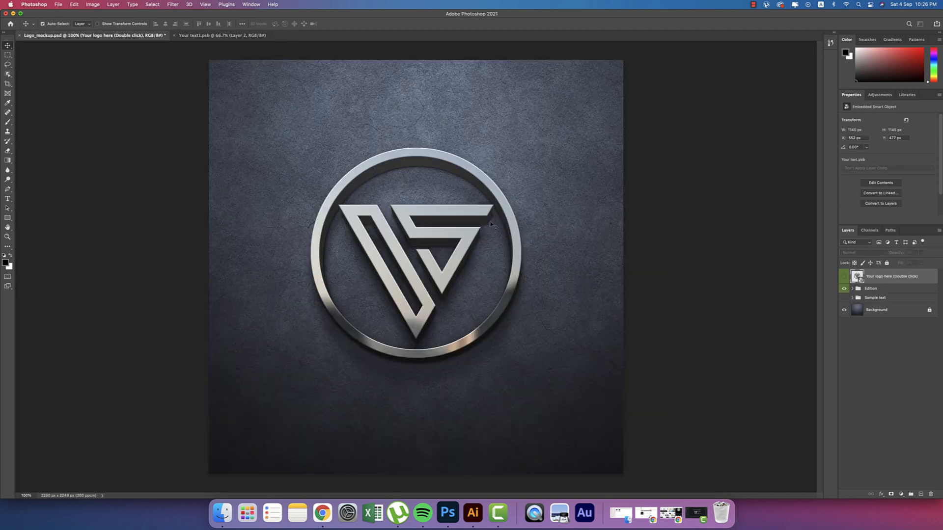